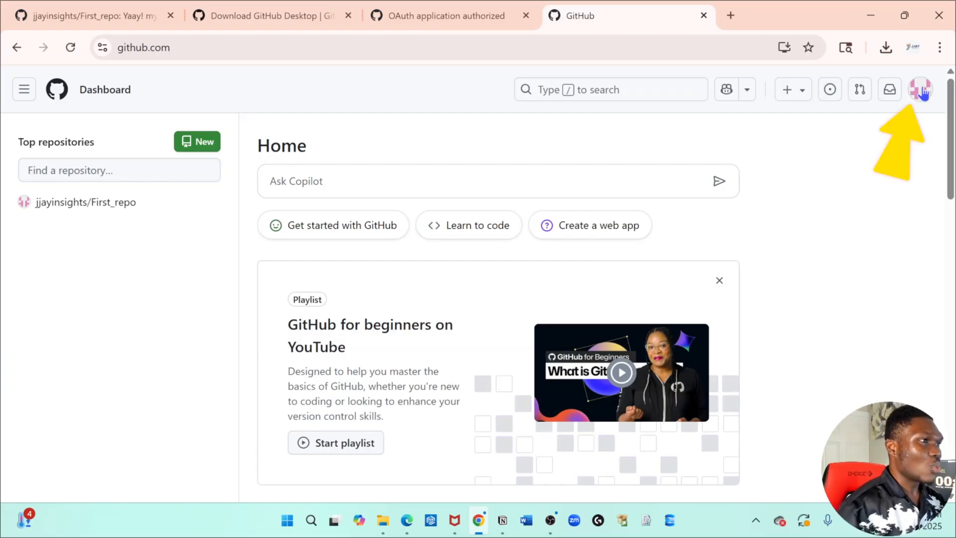
Open the account's repositories list on GitHub and look through the existing repositories
left_click(922, 91)
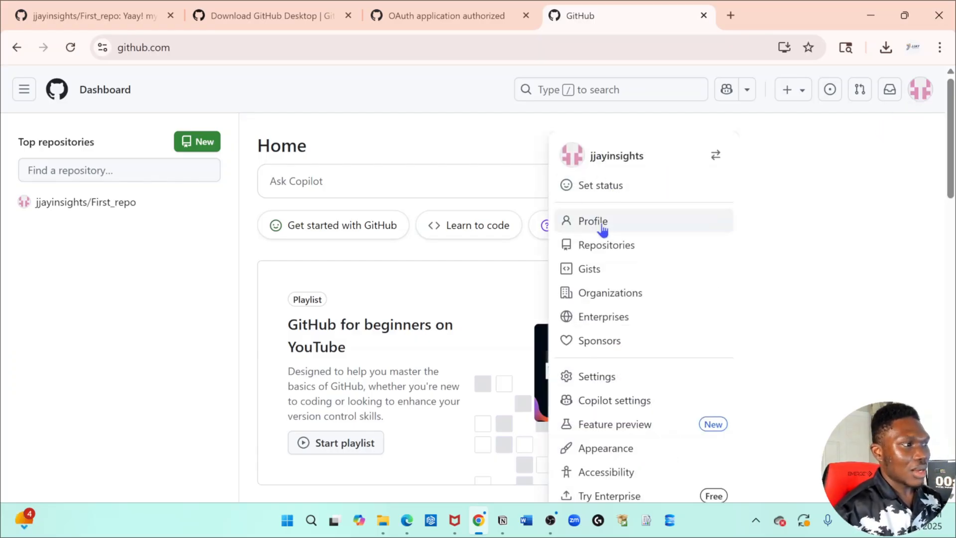
left_click(606, 244)
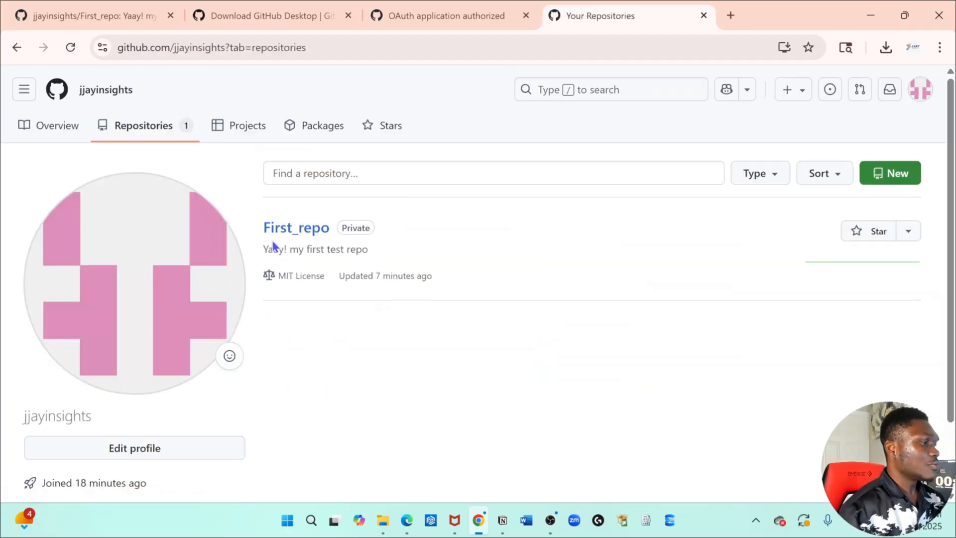
scroll(352, 275, "down", 3)
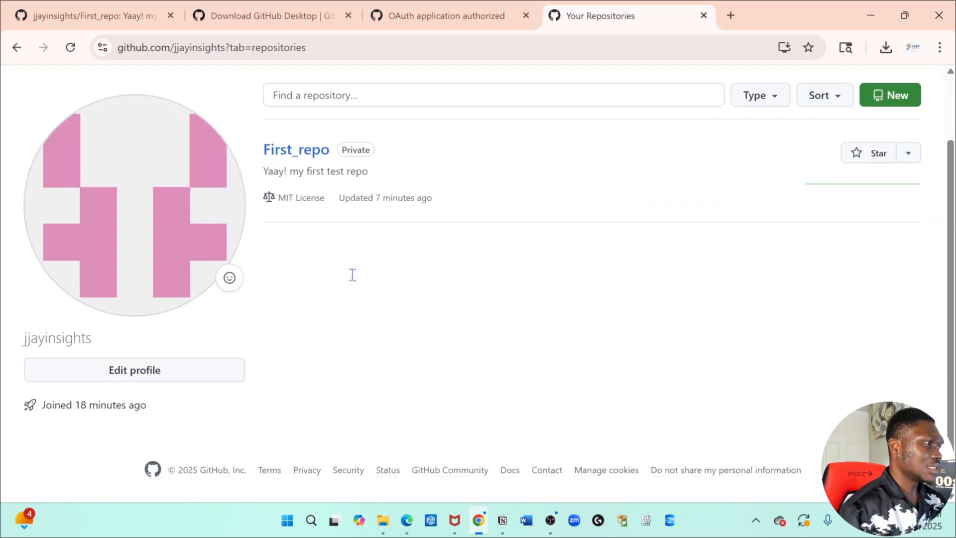
scroll(352, 275, "up", 3)
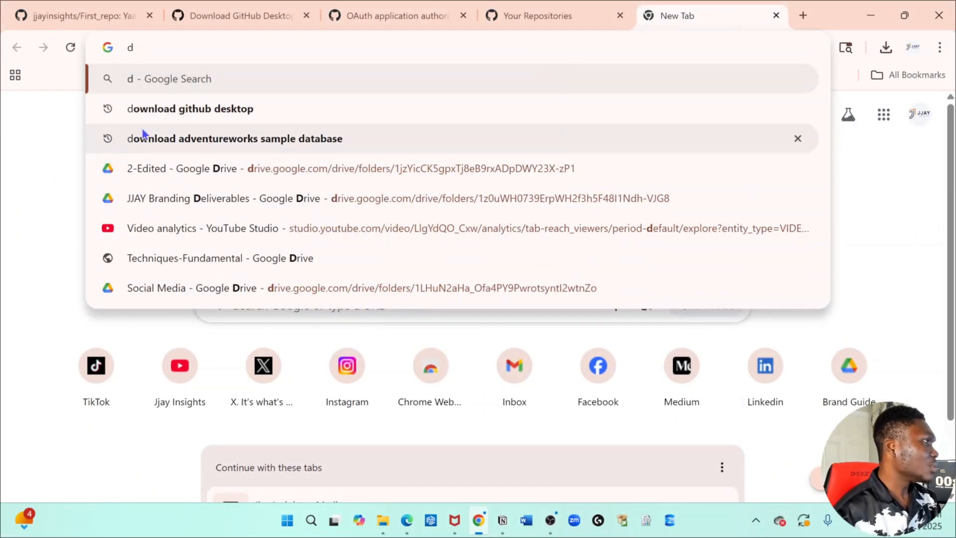
Search the web for "download github desktop" and download the Windows (64bit) version from the GitHub Desktop download page
left_click(184, 112)
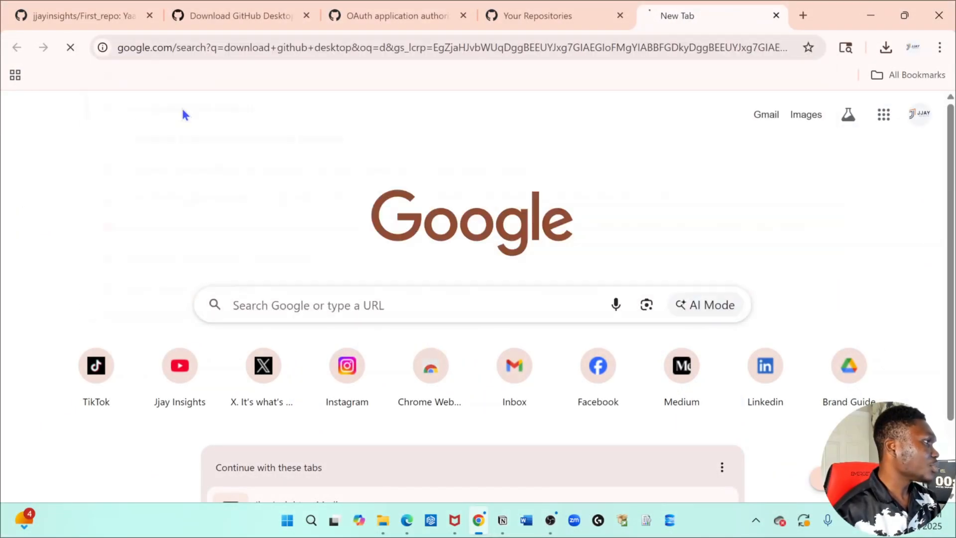
left_click(153, 243)
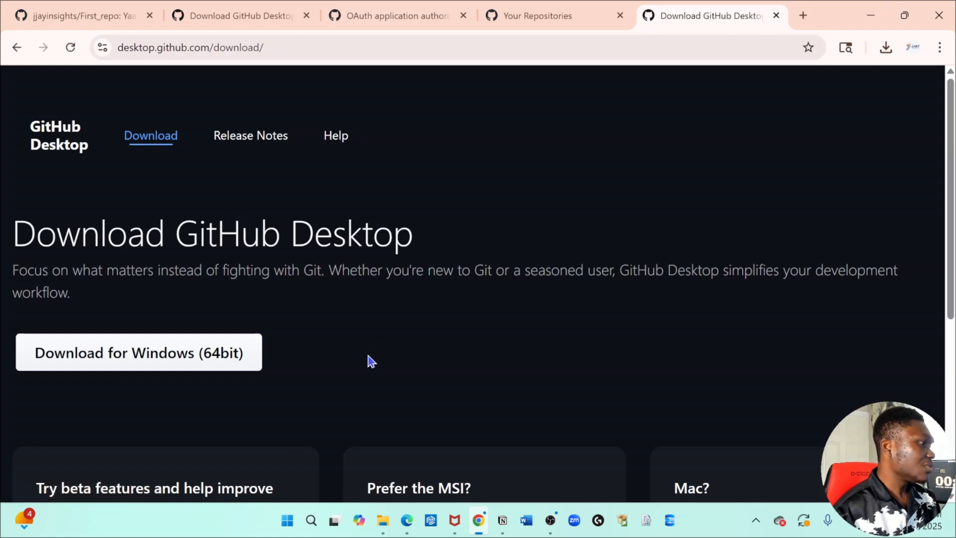
scroll(368, 356, "down", 3)
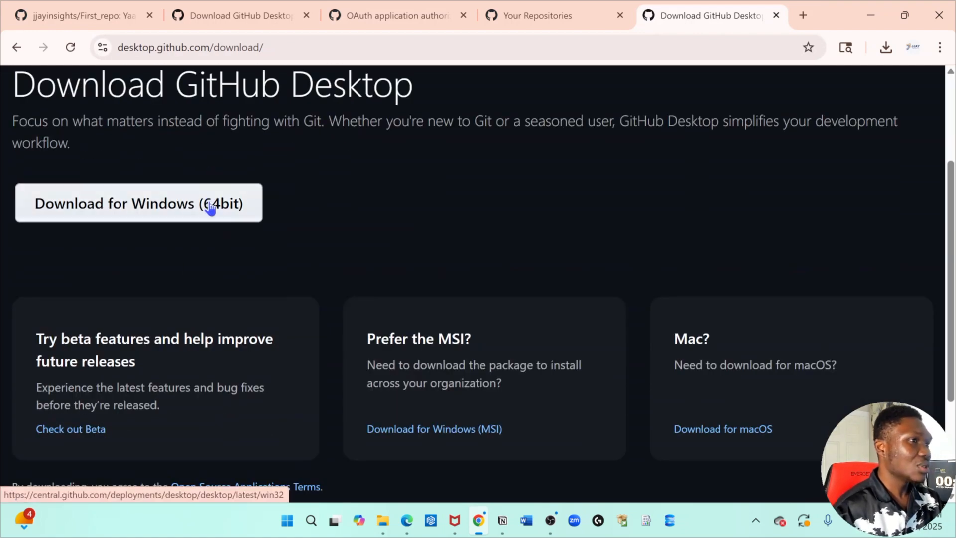
left_click(186, 199)
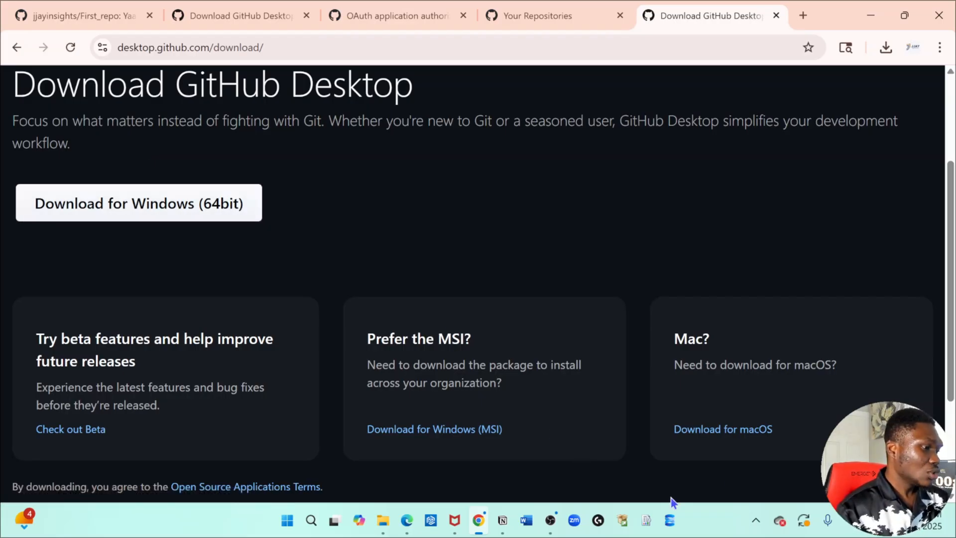
Search the installed apps for "github" and launch GitHub Desktop
left_click(291, 525)
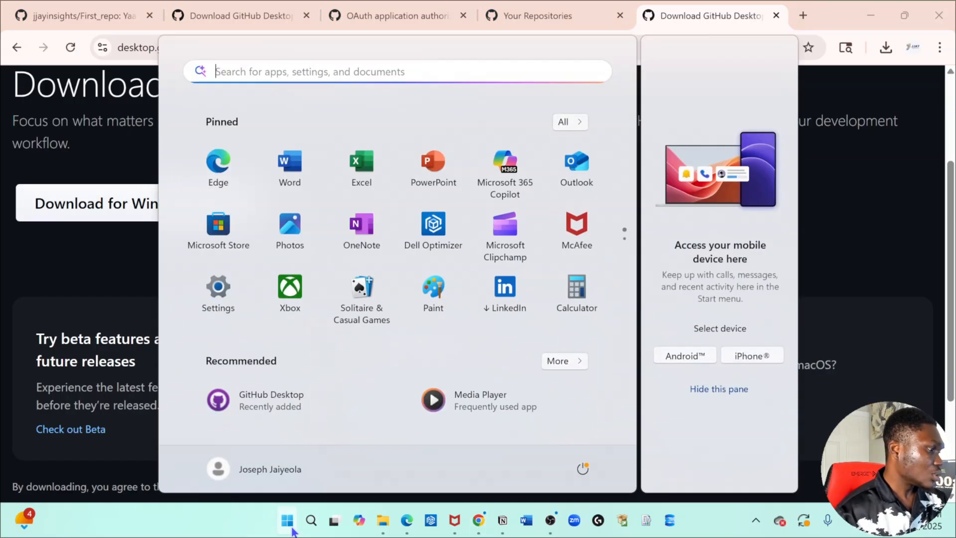
left_click(241, 60)
type("github")
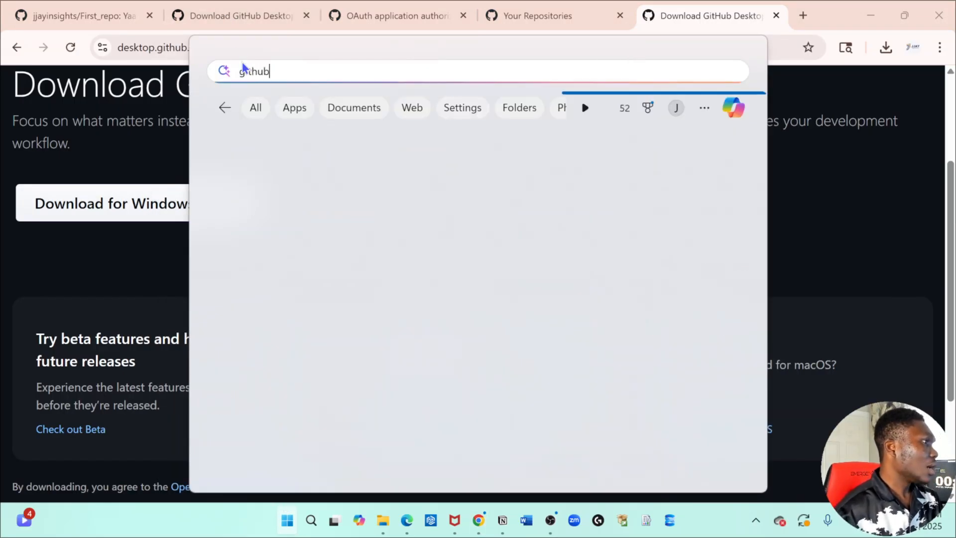
left_click(294, 107)
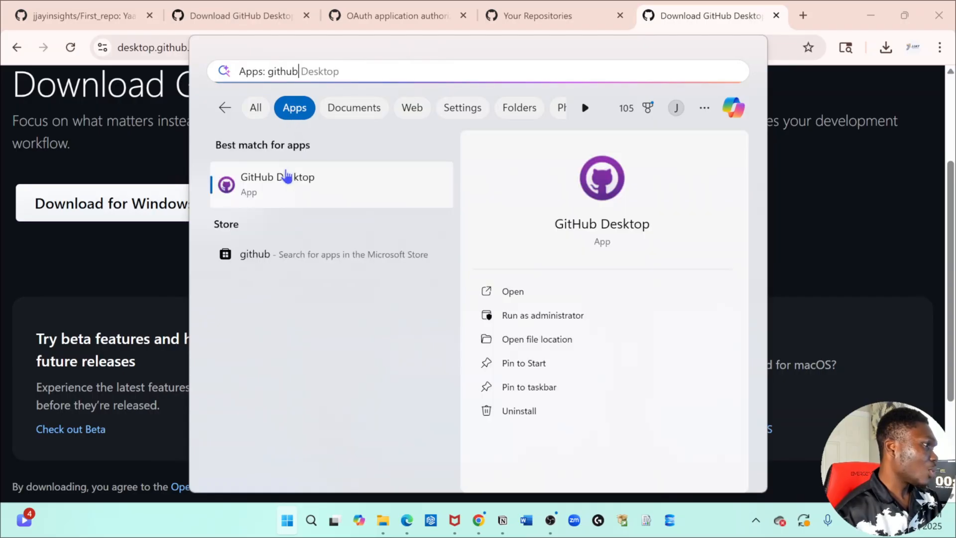
left_click(286, 177)
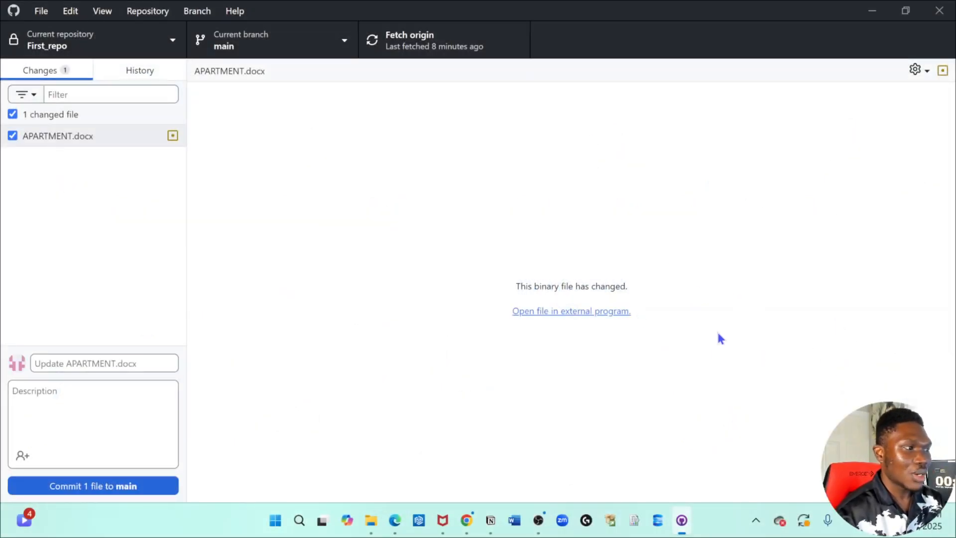
Start a new local repository and name it My_first_test_repo
left_click(42, 11)
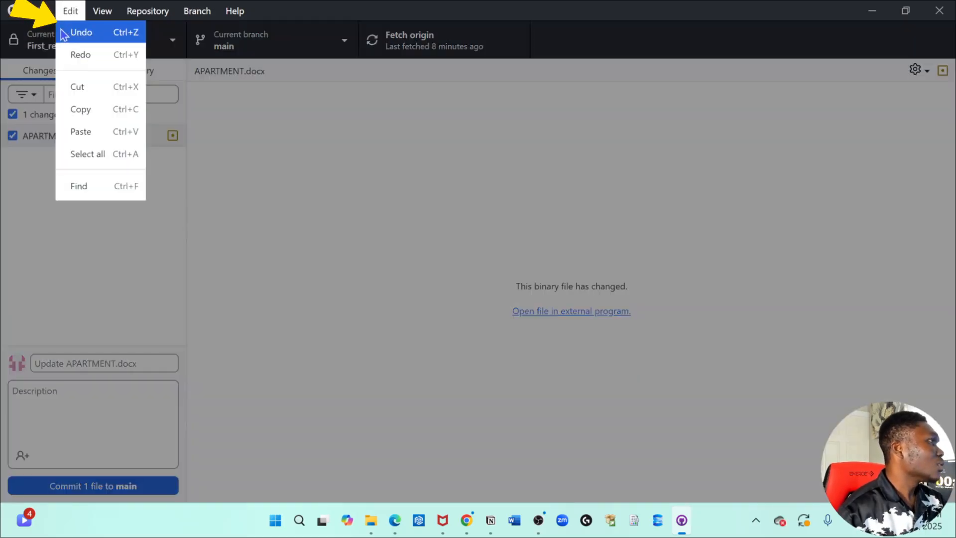
left_click(38, 35)
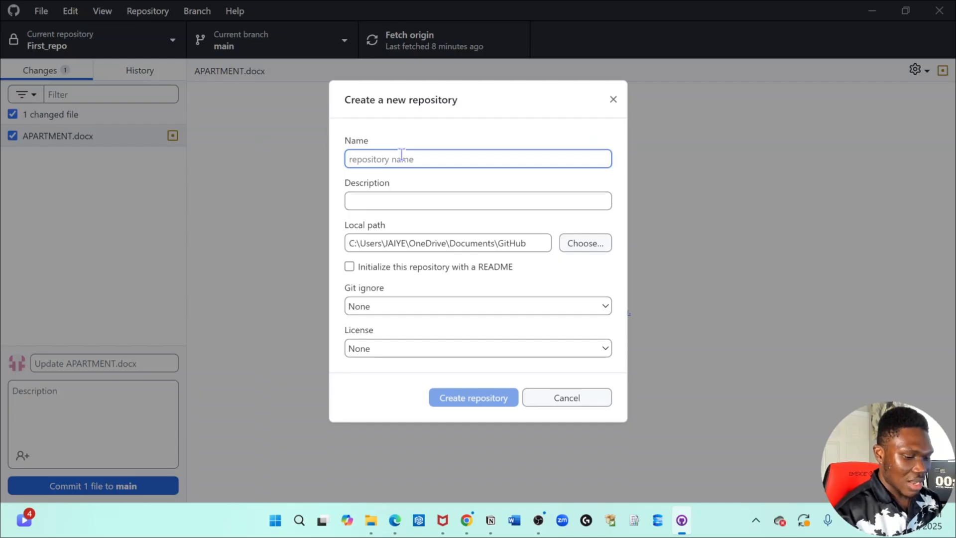
type("My")
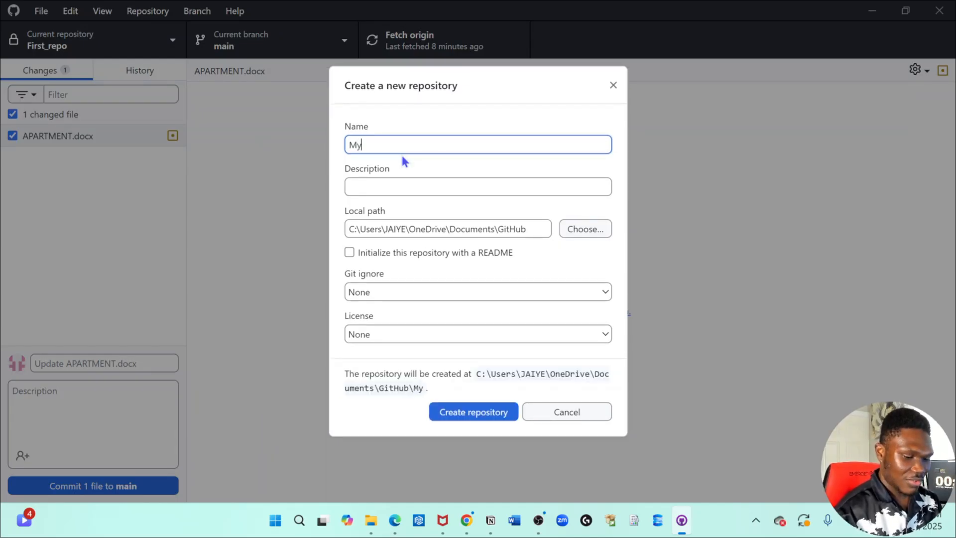
type("_fri")
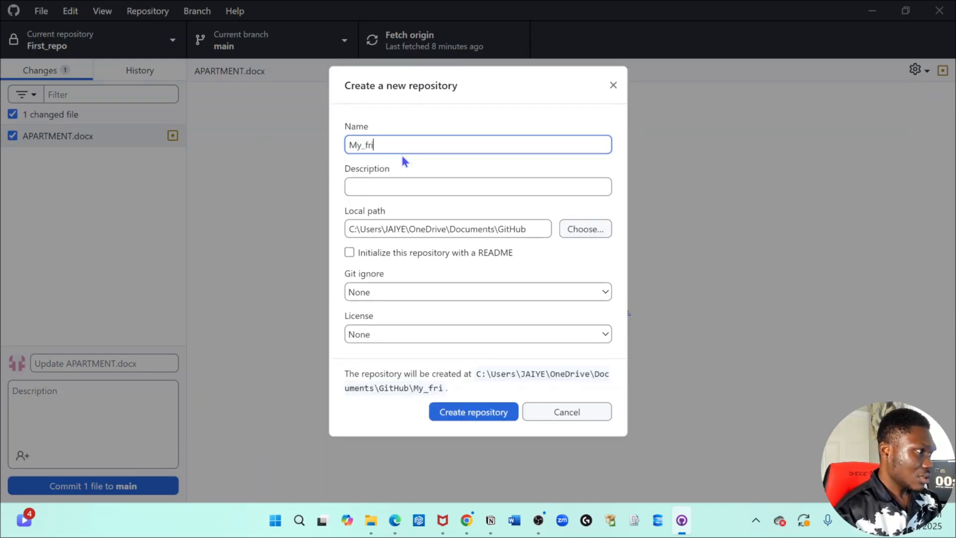
key("BackSpace")
key("BackSpace")
type("irst_te")
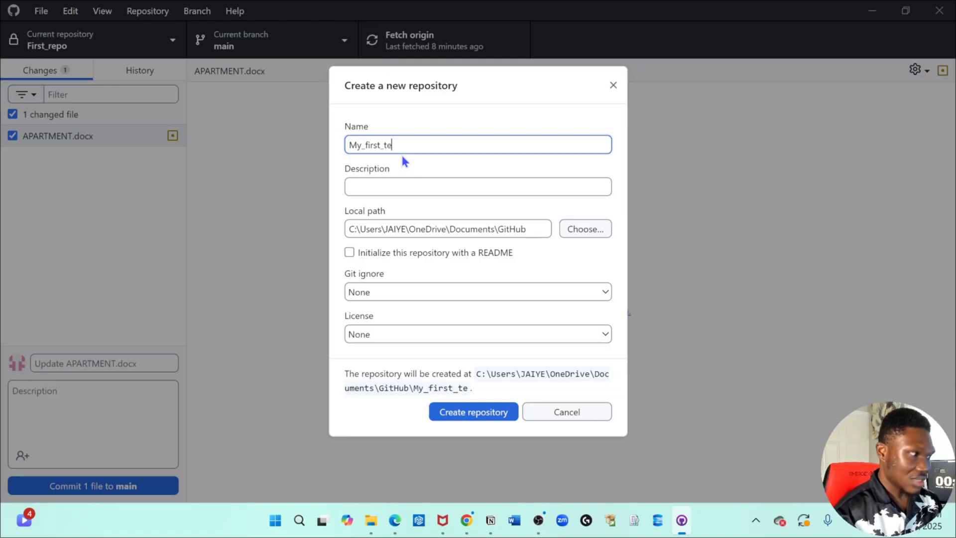
type("st_rep")
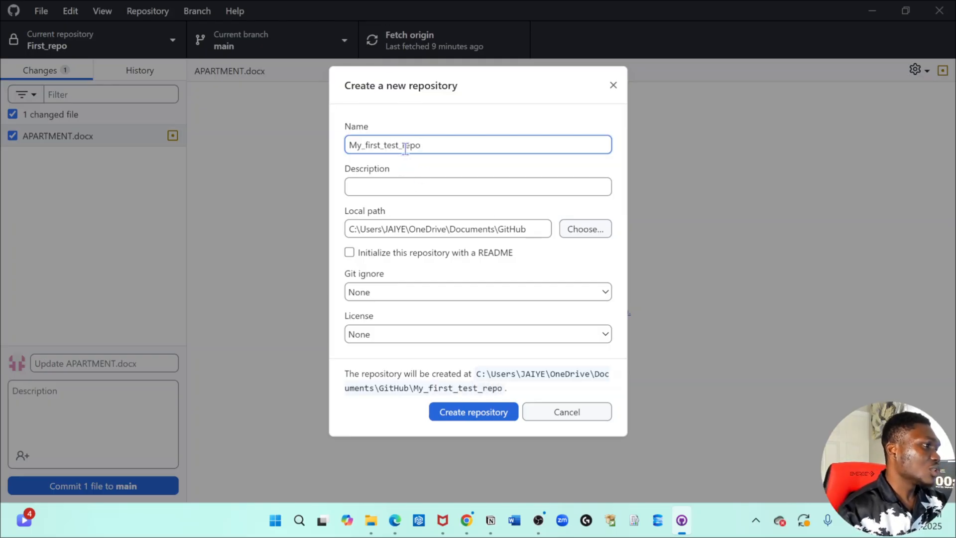
type("o")
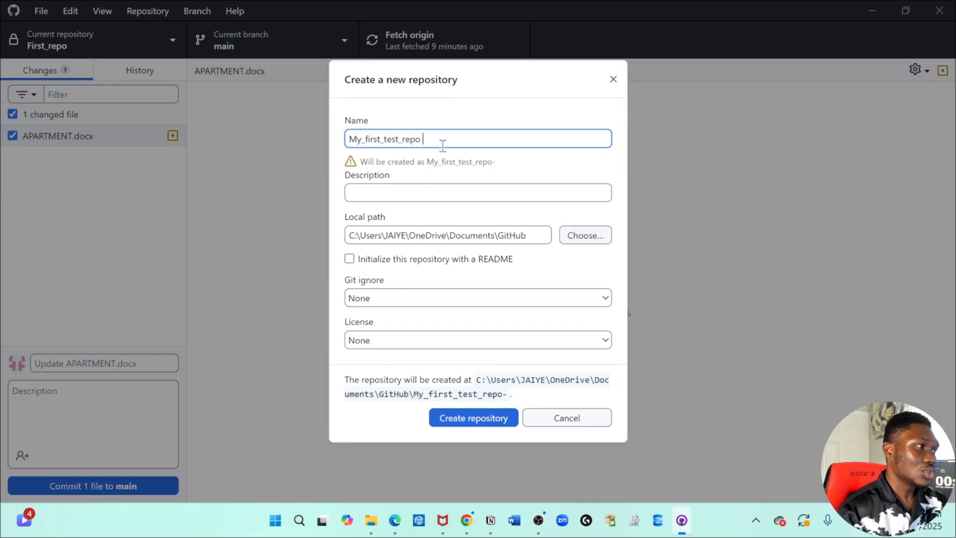
key("BackSpace")
Give the new repository the description "Our test repo" and have it initialized with a README
left_click(384, 187)
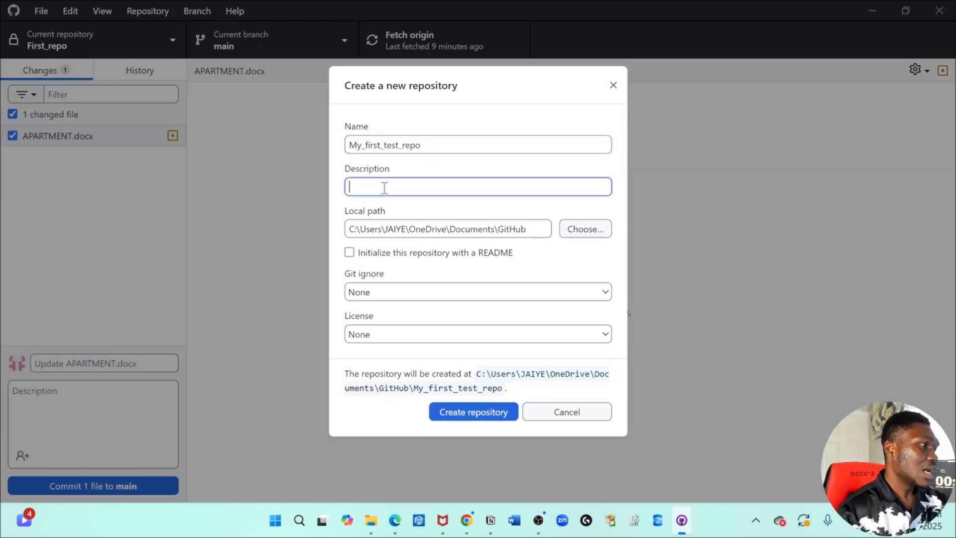
type("o")
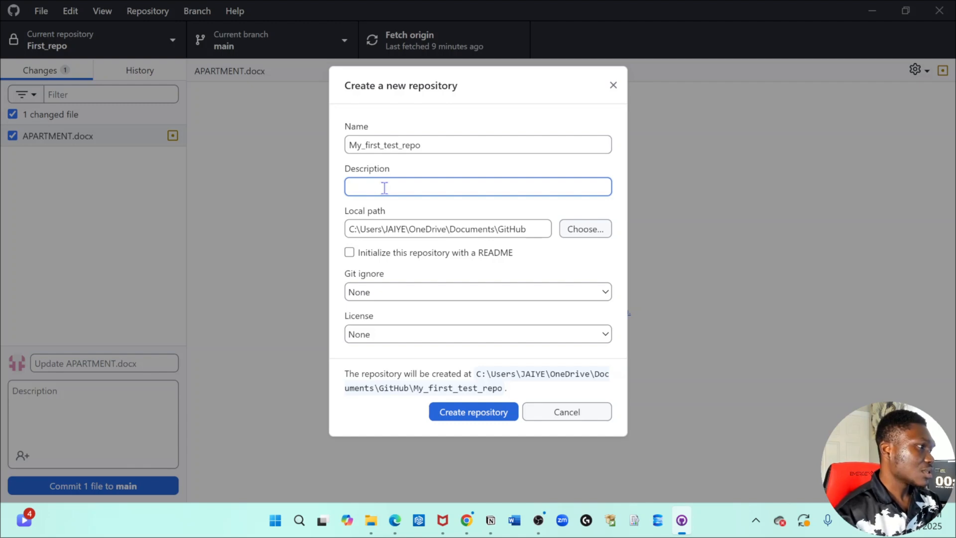
type("Our test repo")
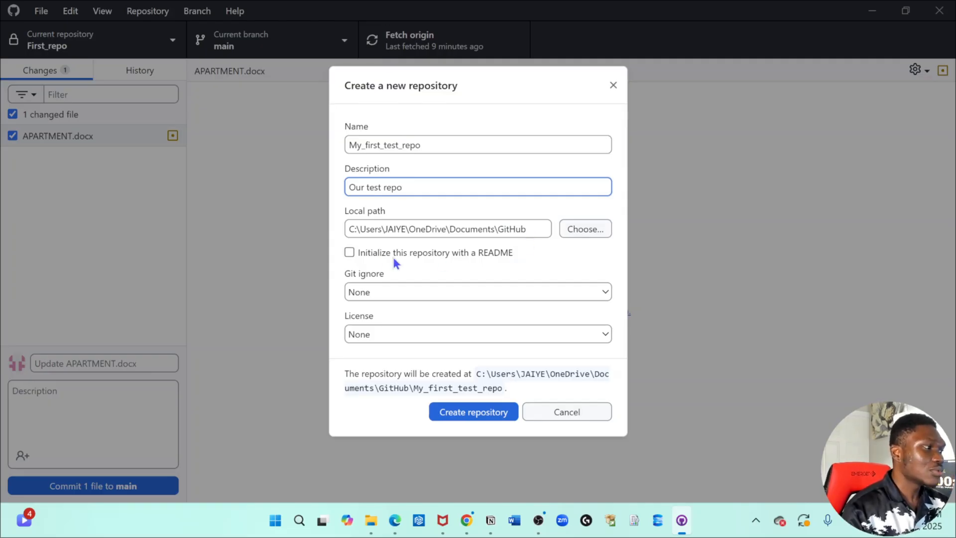
left_click(349, 253)
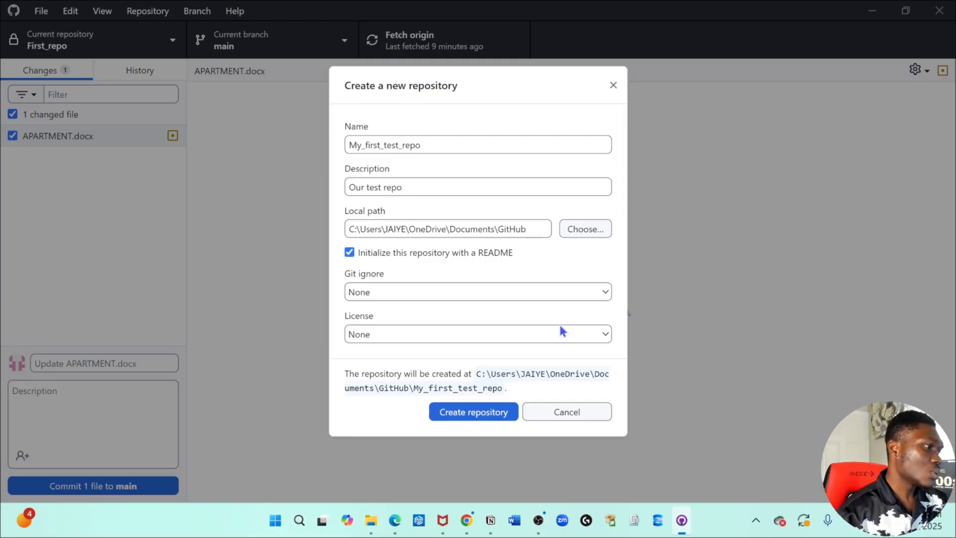
Assign the MIT License to the new repository and create it
left_click(505, 342)
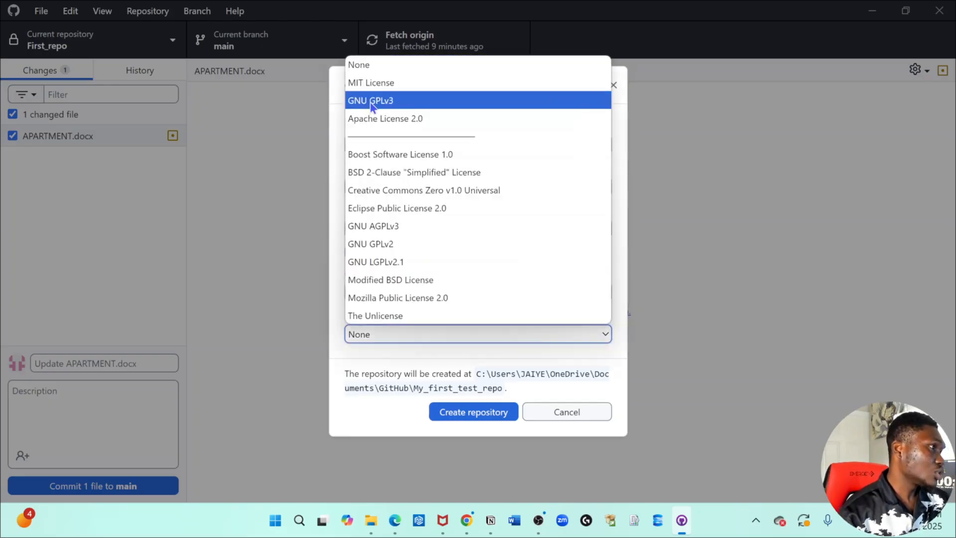
left_click(376, 82)
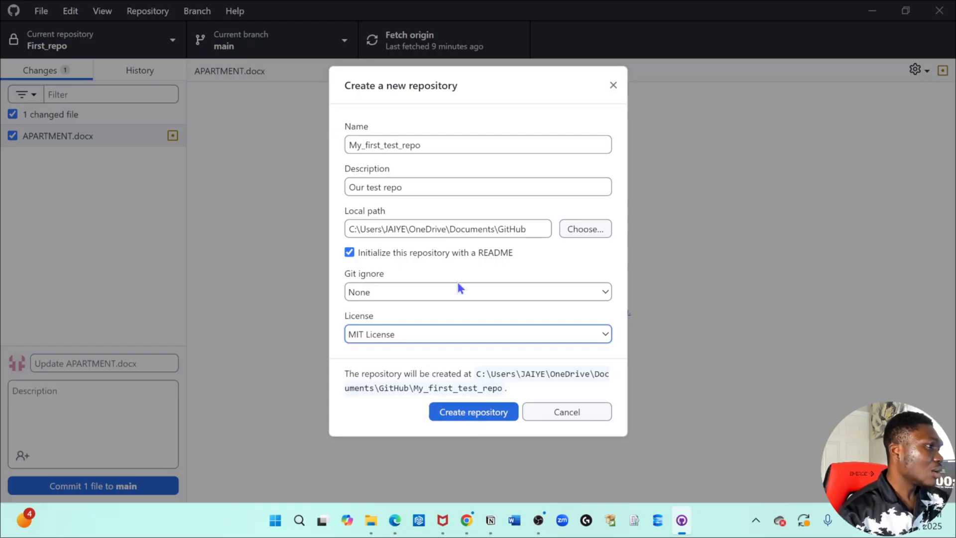
left_click(476, 412)
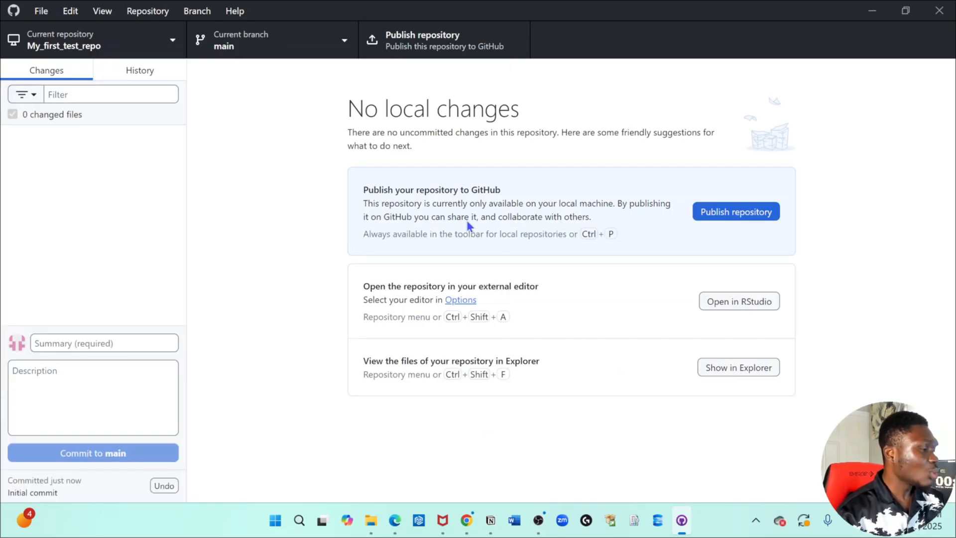
Switch to Chrome and reload the GitHub repositories page to check whether the new repository is listed online
left_click(466, 520)
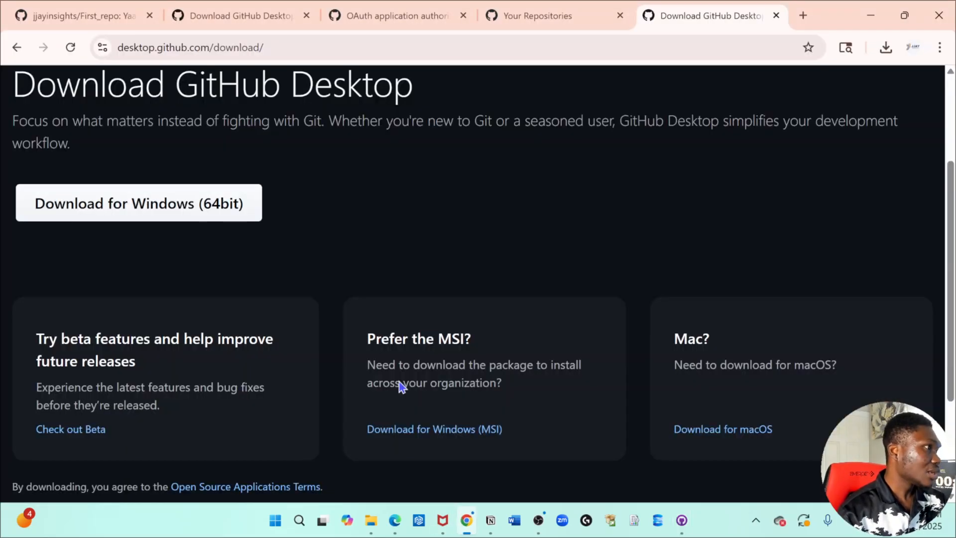
left_click(548, 16)
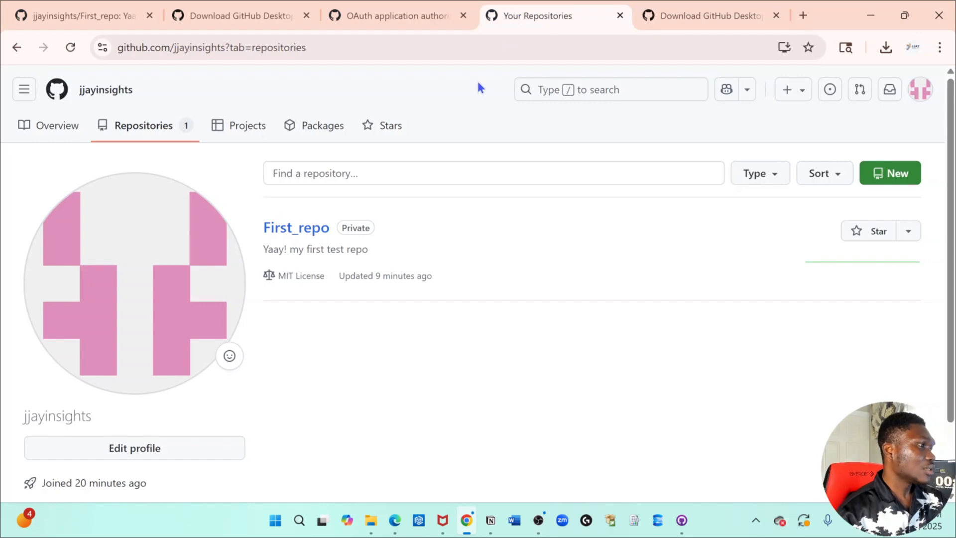
left_click(402, 49)
key("Return")
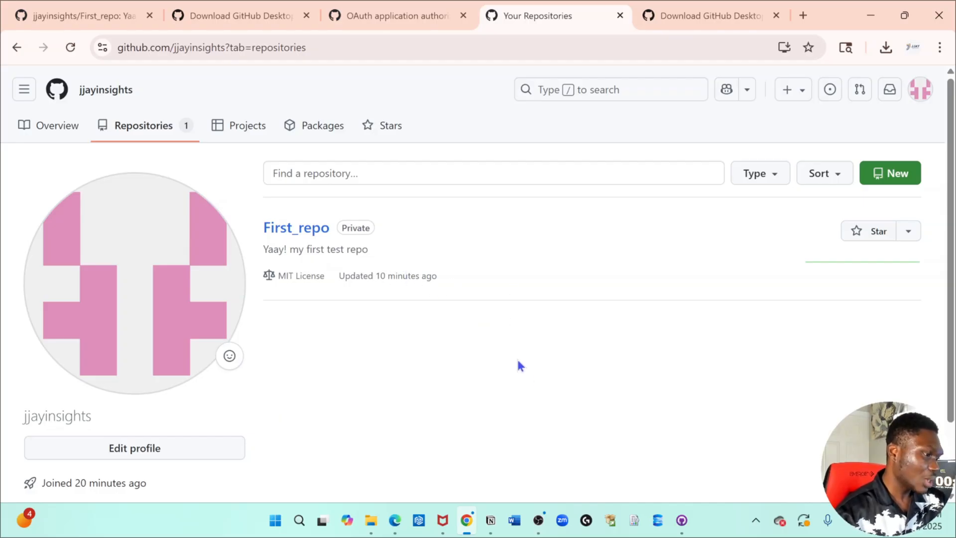
Switch back to GitHub Desktop and publish My_first_test_repo to GitHub.com with the code not kept private
left_click(681, 519)
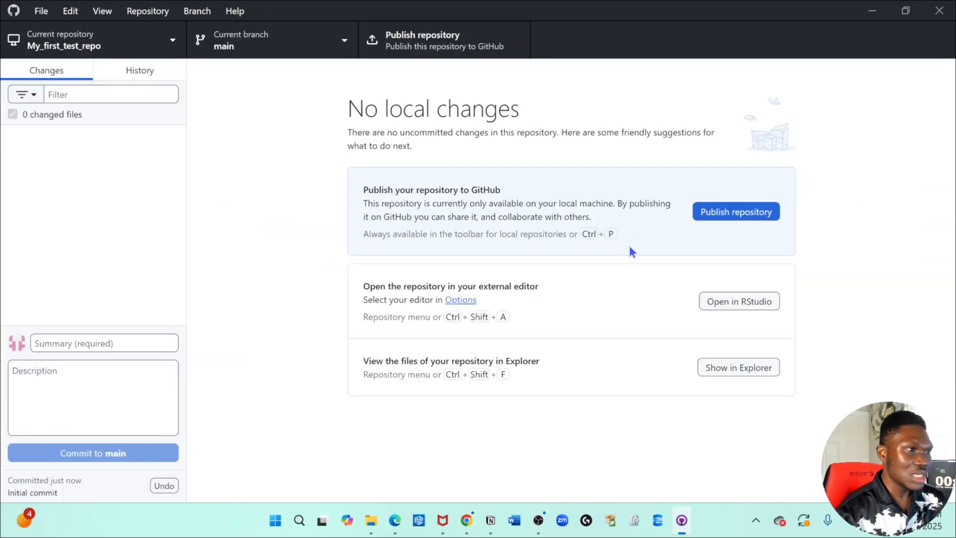
left_click(732, 214)
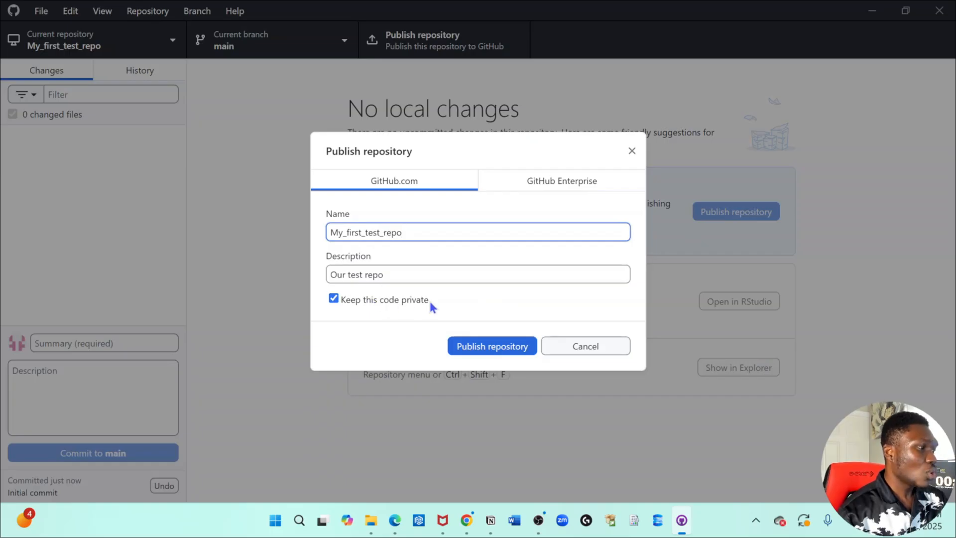
left_click(332, 299)
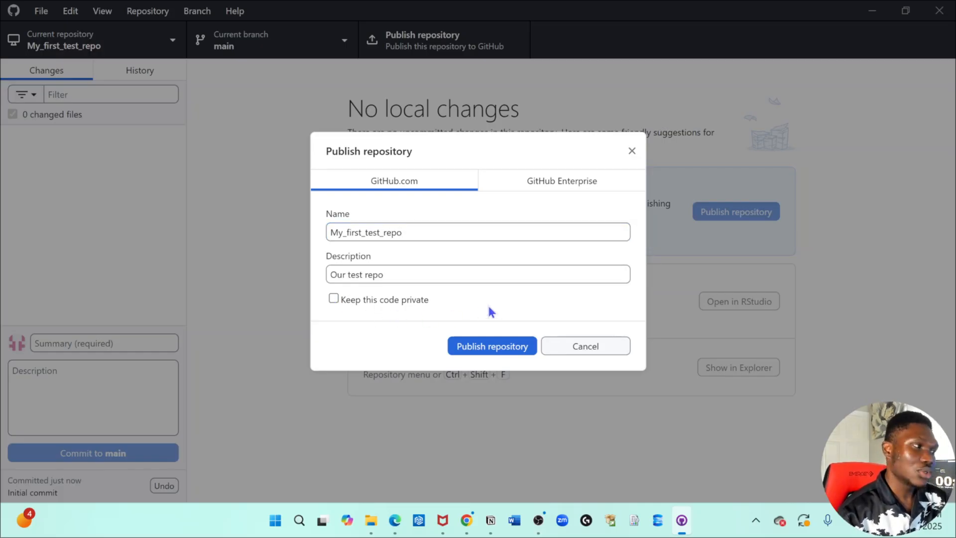
left_click(505, 351)
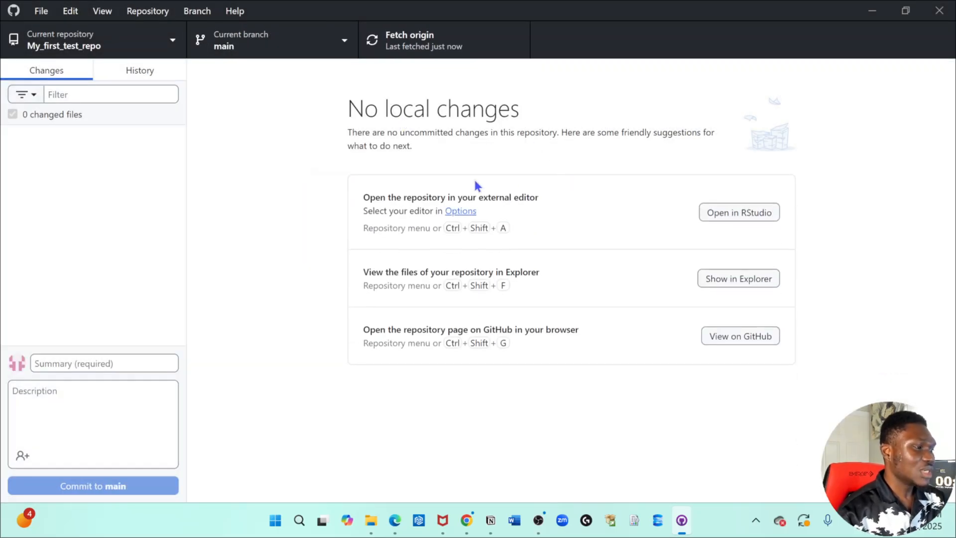
Switch to Chrome and reload the GitHub repositories page to check that My_first_test_repo is published
left_click(466, 527)
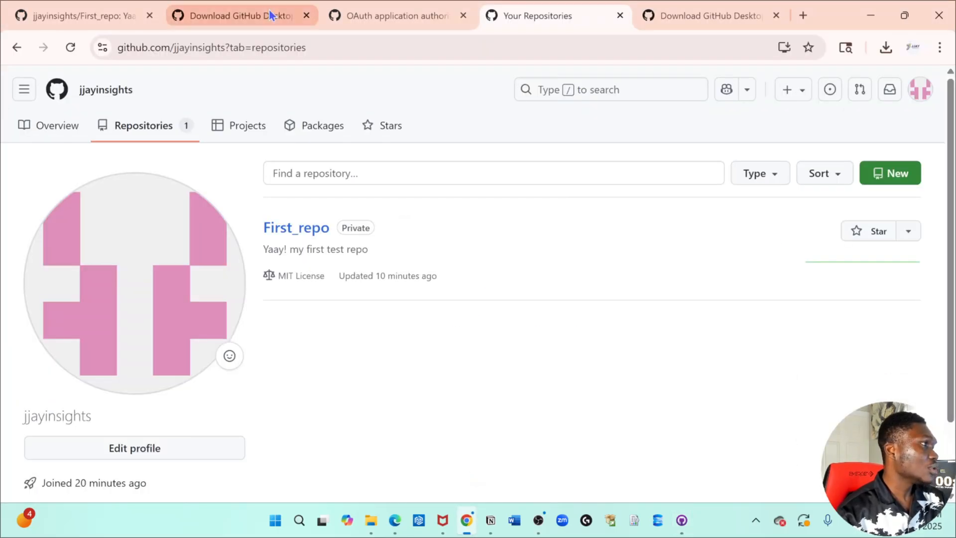
left_click(326, 47)
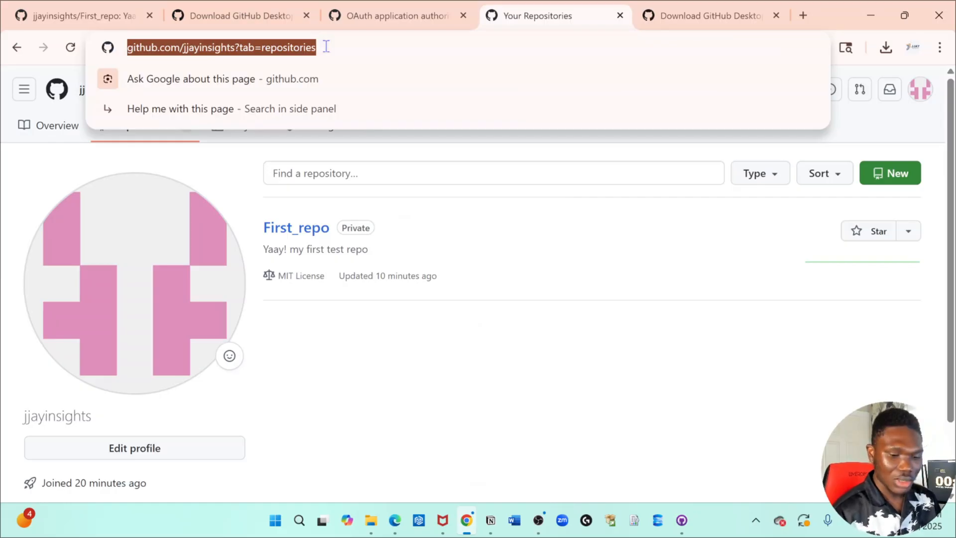
key("Return")
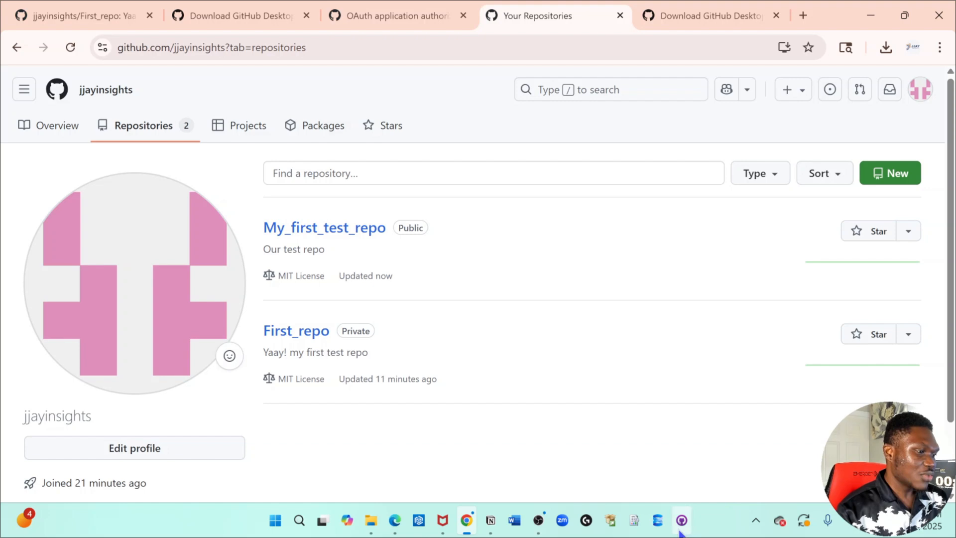
Switch to File Explorer and open the local My_first_test_repo folder inside the GitHub folder in Documents
left_click(680, 531)
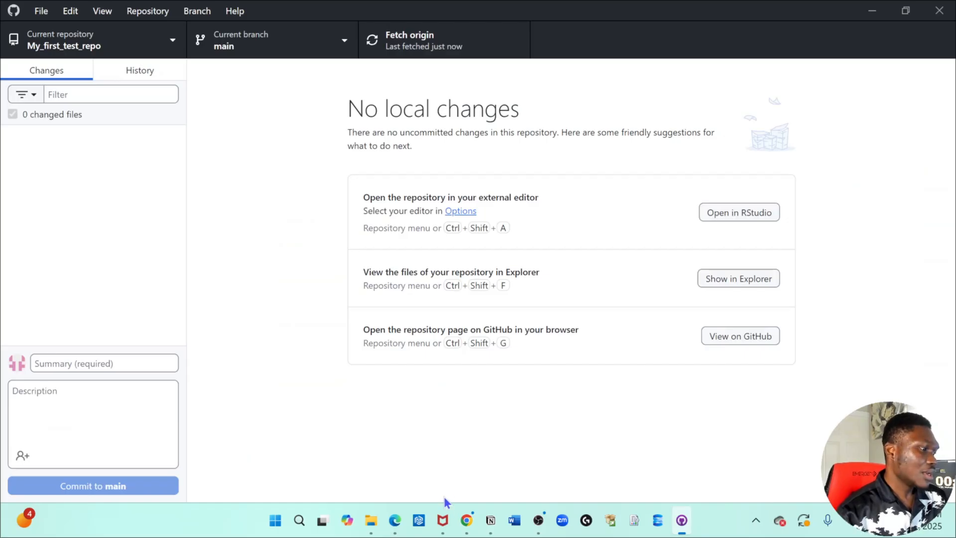
mouse_move(370, 519)
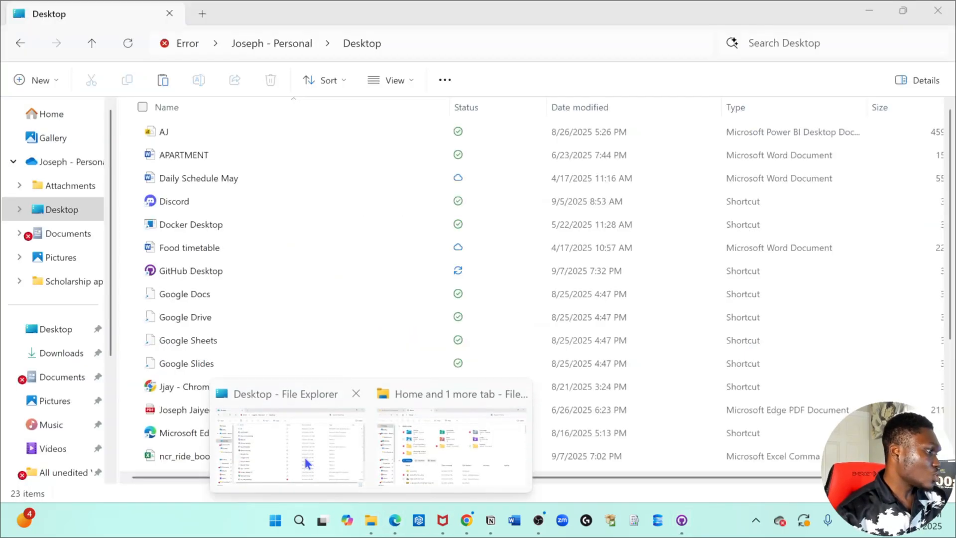
left_click(305, 460)
left_click(63, 235)
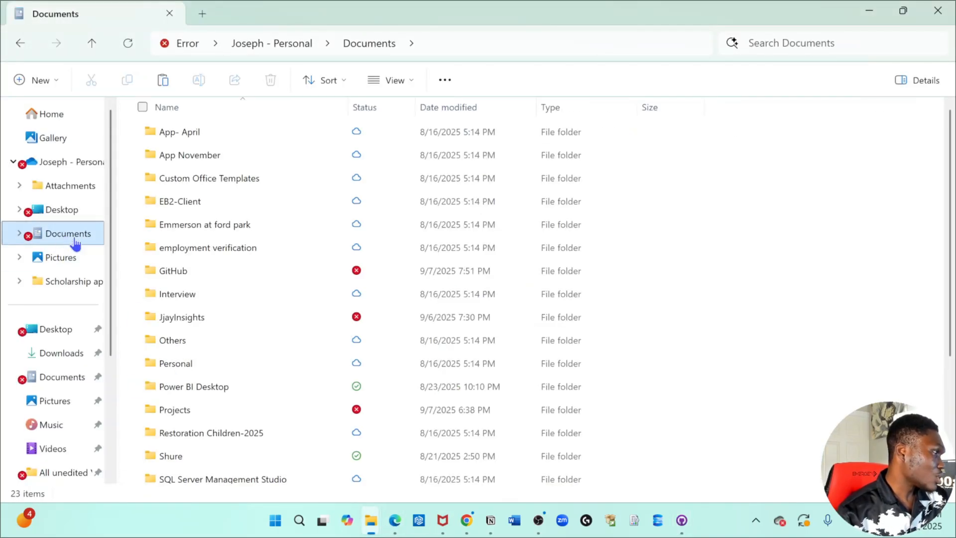
double_click(175, 271)
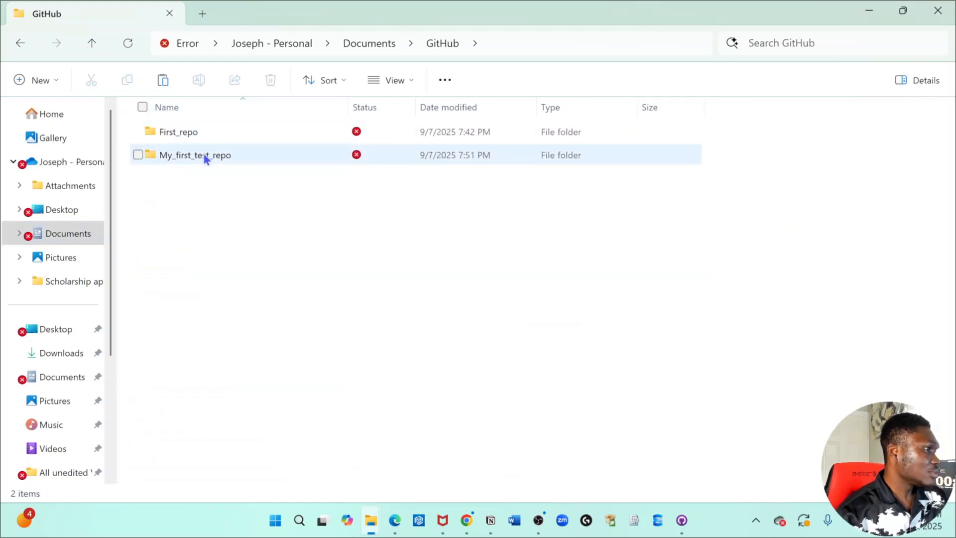
mouse_move(193, 158)
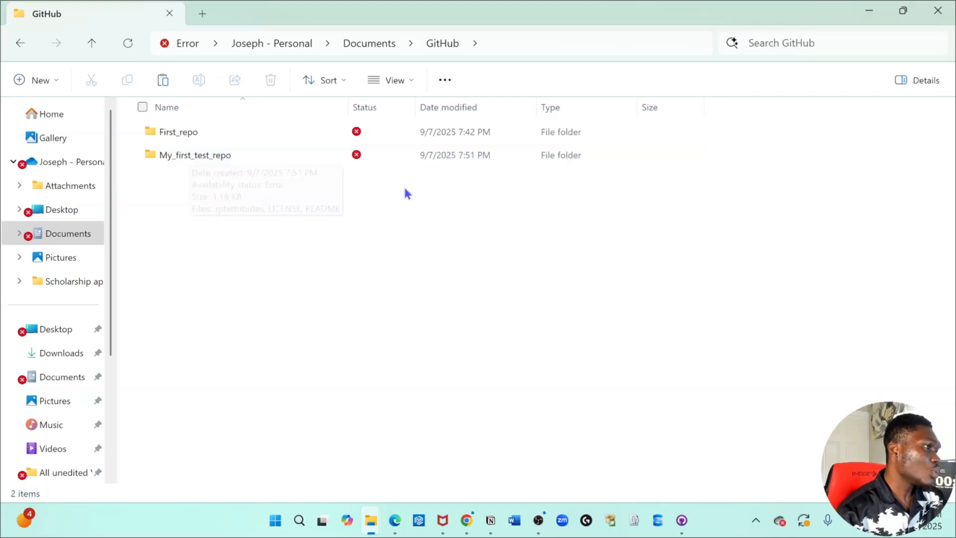
double_click(211, 154)
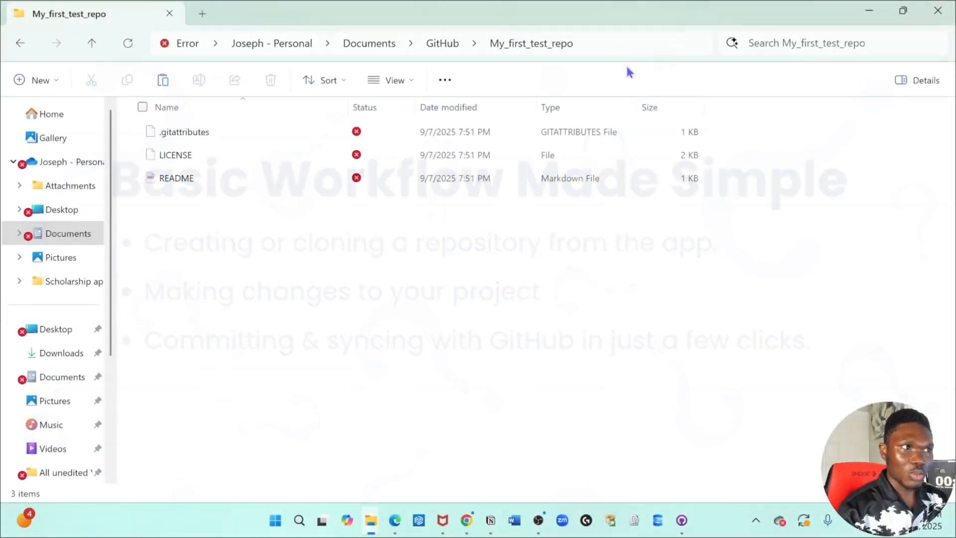
Copy the "ncr_ride_bookings_copy - Copy" CSV file from the desktop and paste it into the local My_first_test_repo folder
left_click(861, 11)
left_click(862, 11)
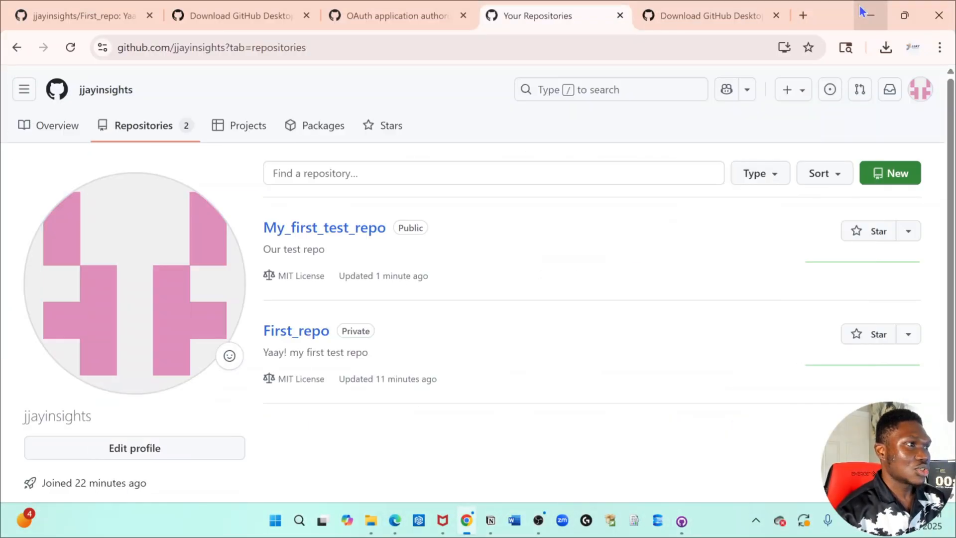
left_click(868, 12)
left_click(750, 95)
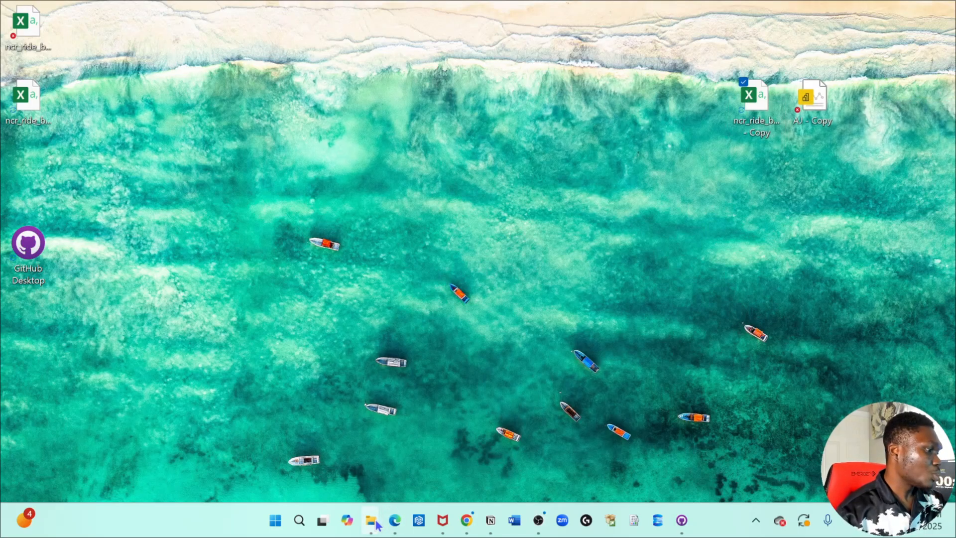
mouse_move(371, 521)
left_click(298, 463)
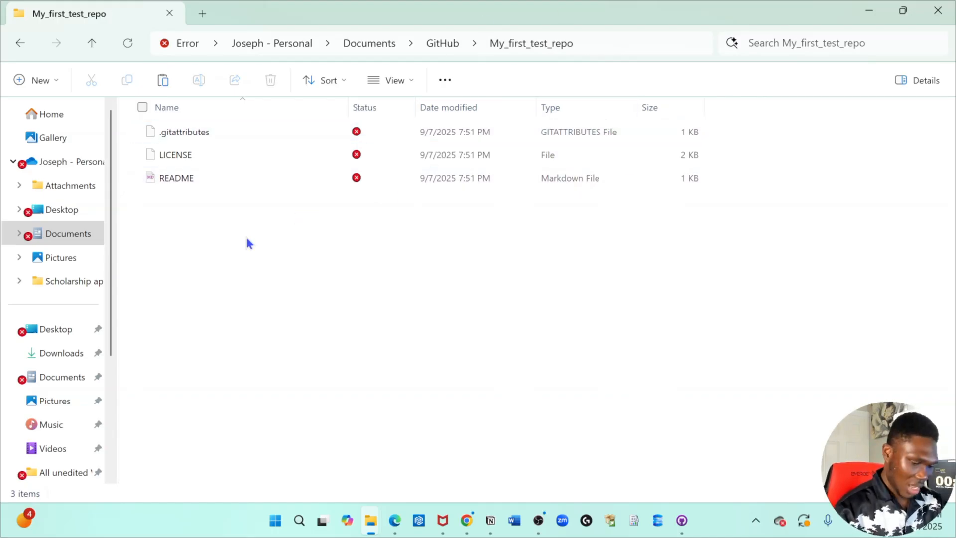
key("ctrl+v")
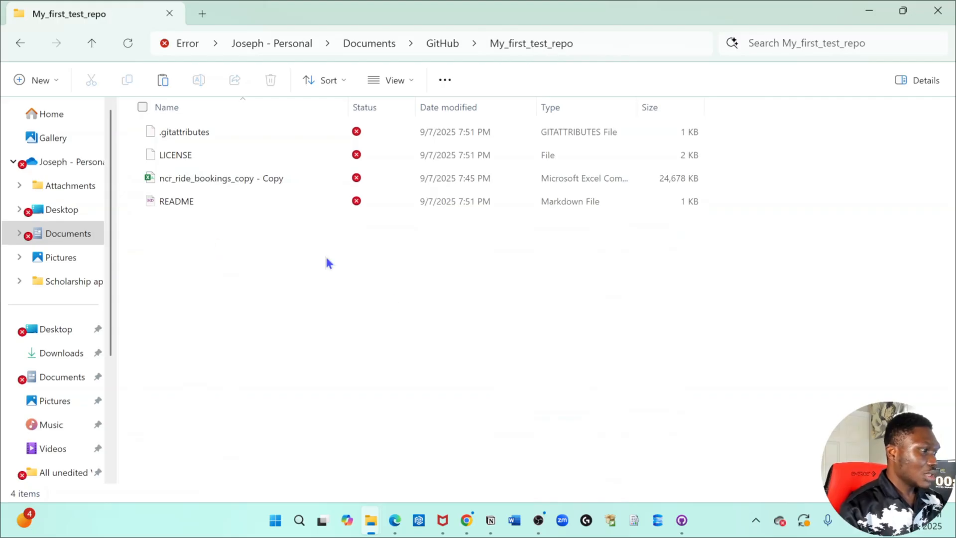
Switch to GitHub Desktop and commit the new CSV file to main with summary "updated data" and description "This is the csv file for the project"
left_click(682, 519)
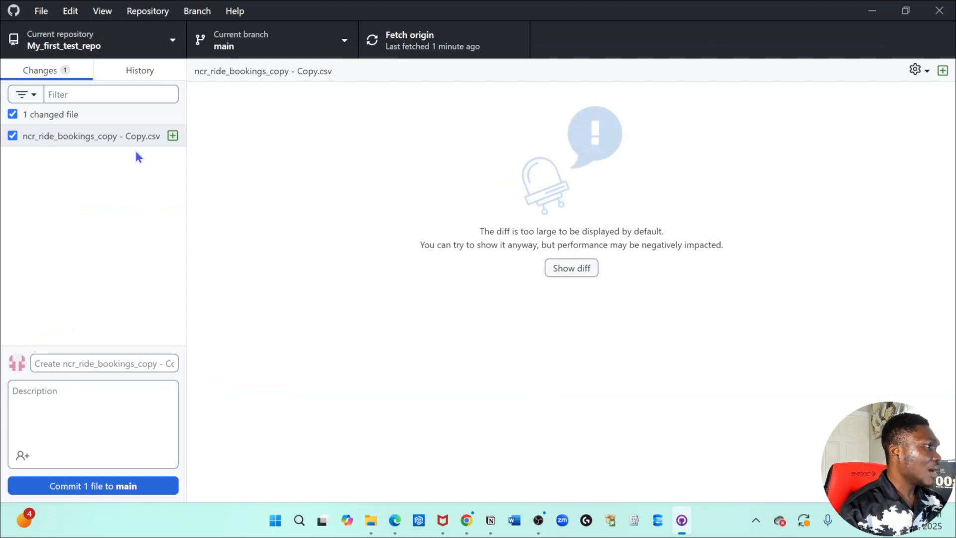
left_click(173, 140)
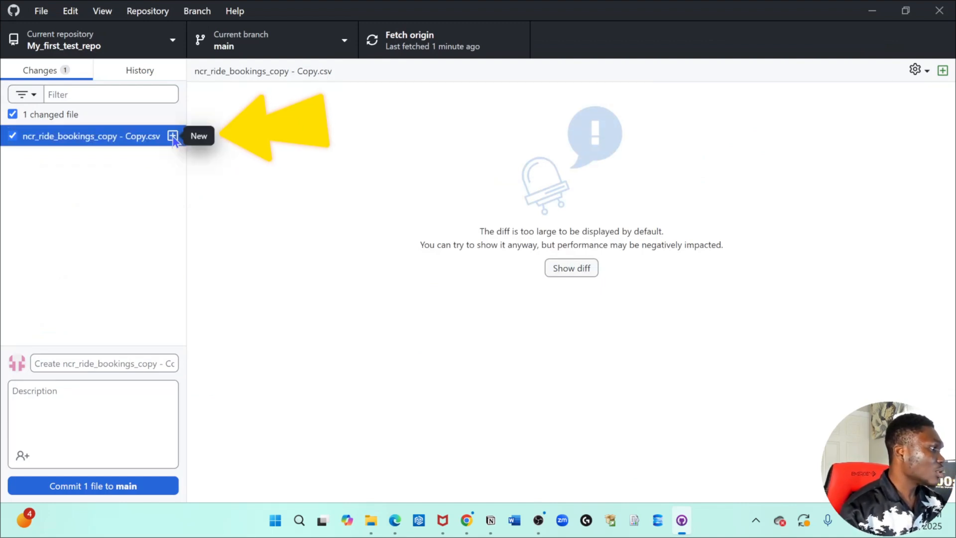
left_click(79, 368)
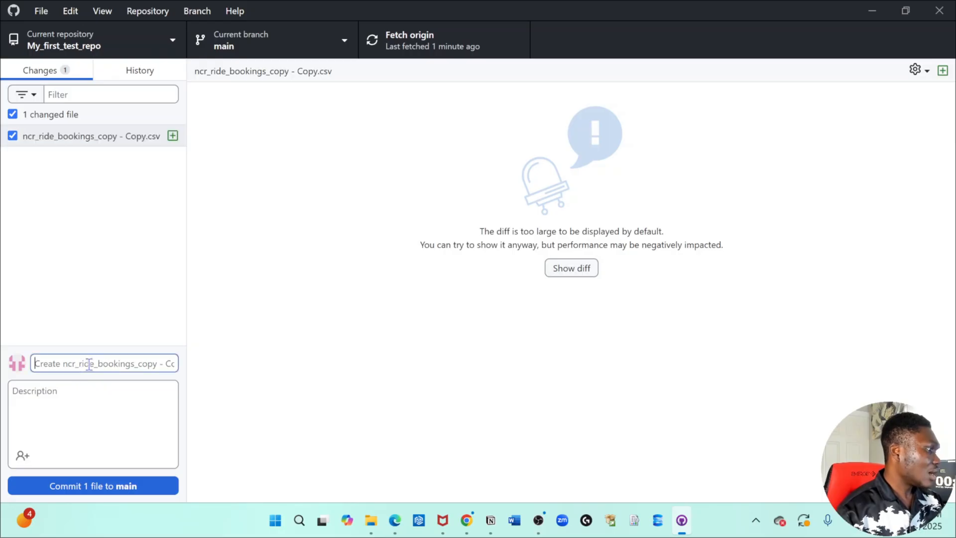
type("up")
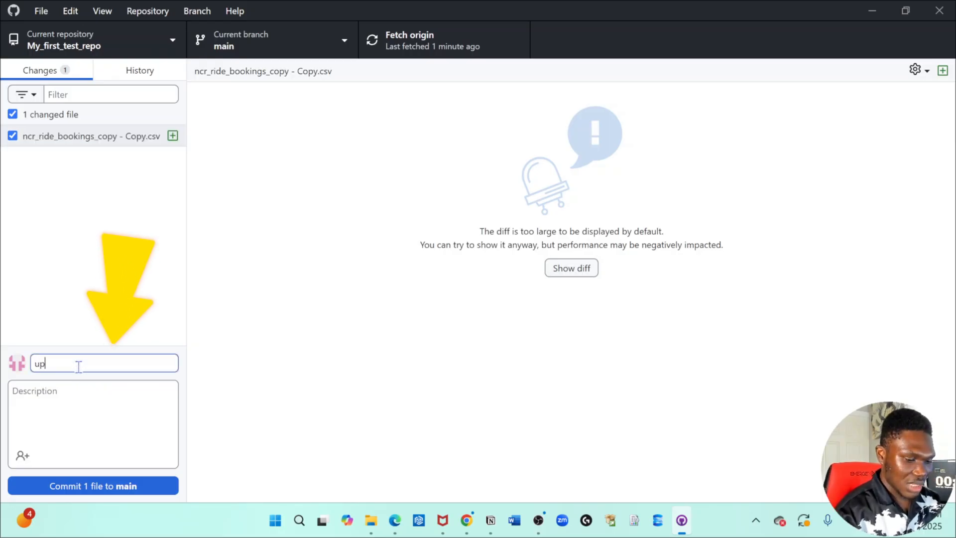
type("dated data")
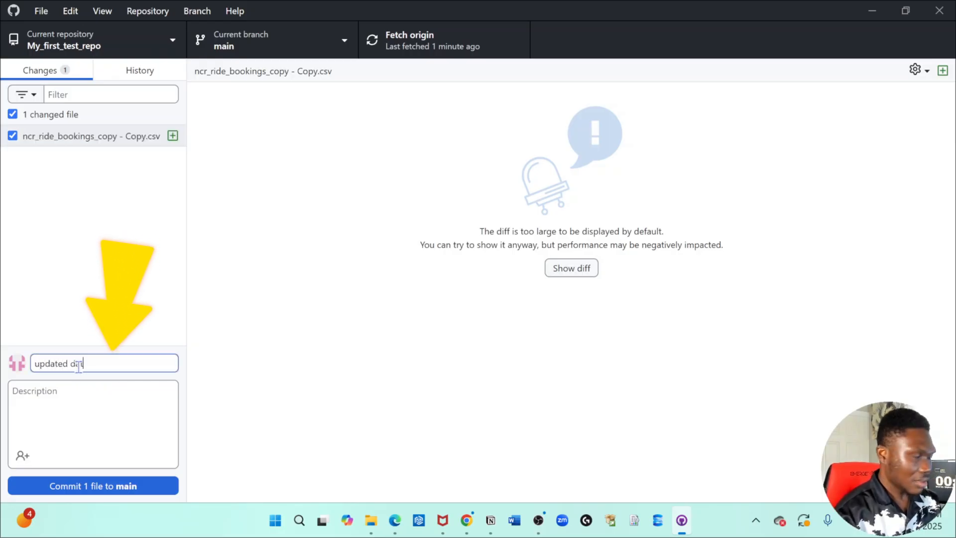
left_click(60, 398)
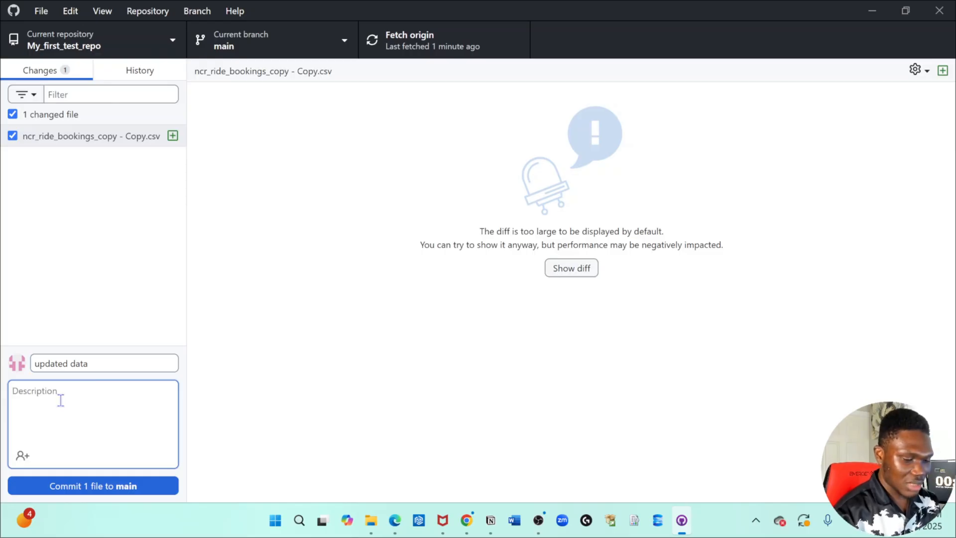
type("Th")
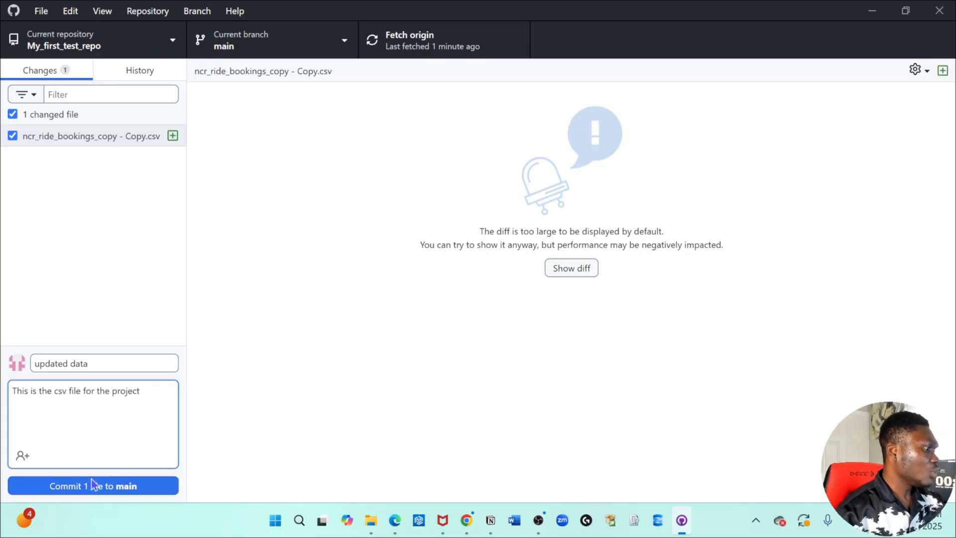
left_click(123, 487)
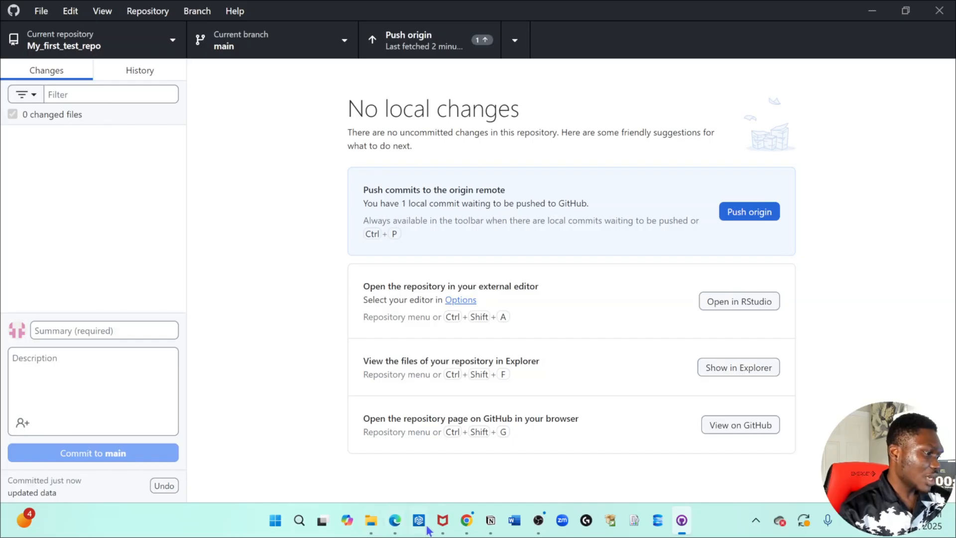
Switch to Chrome, open My_first_test_repo on GitHub and compare its online files with those in the local repository folder
left_click(466, 521)
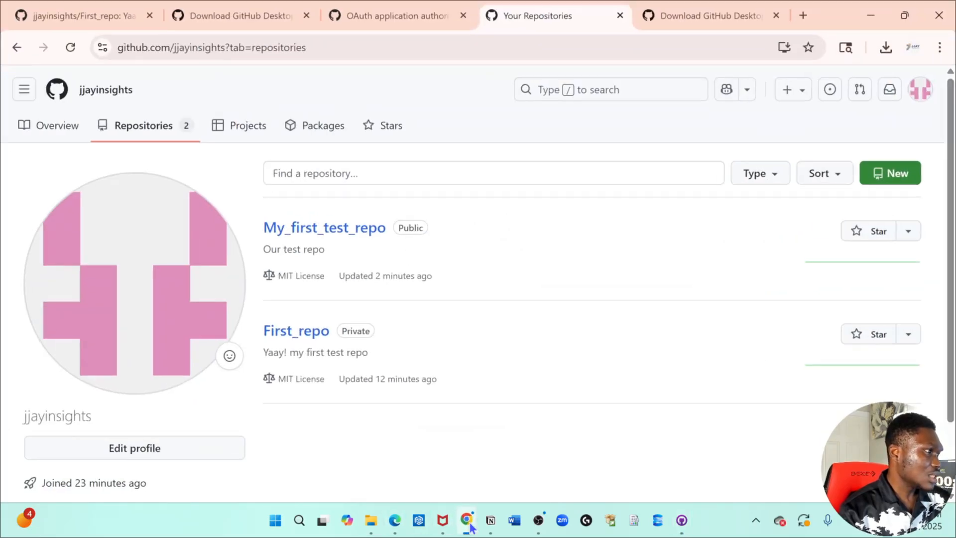
left_click(343, 228)
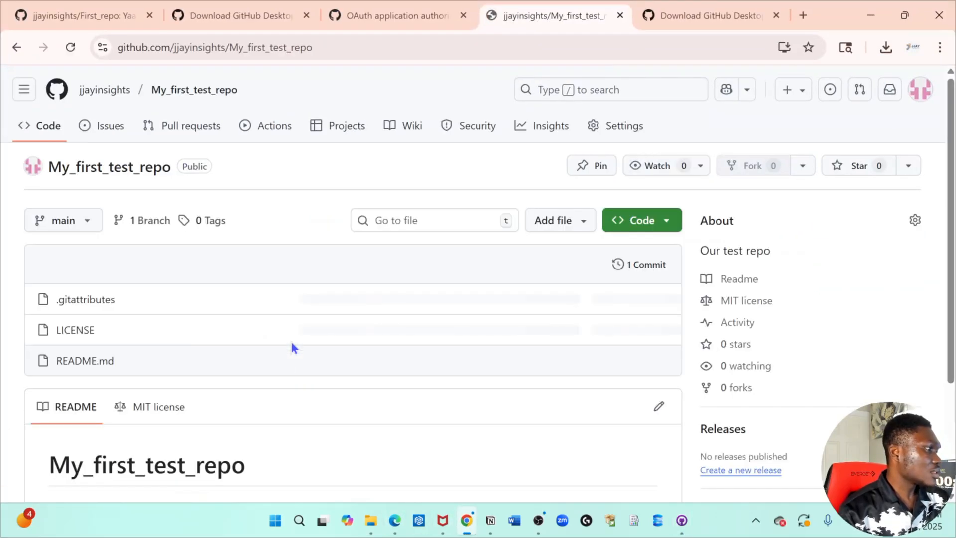
scroll(166, 238, "down", 3)
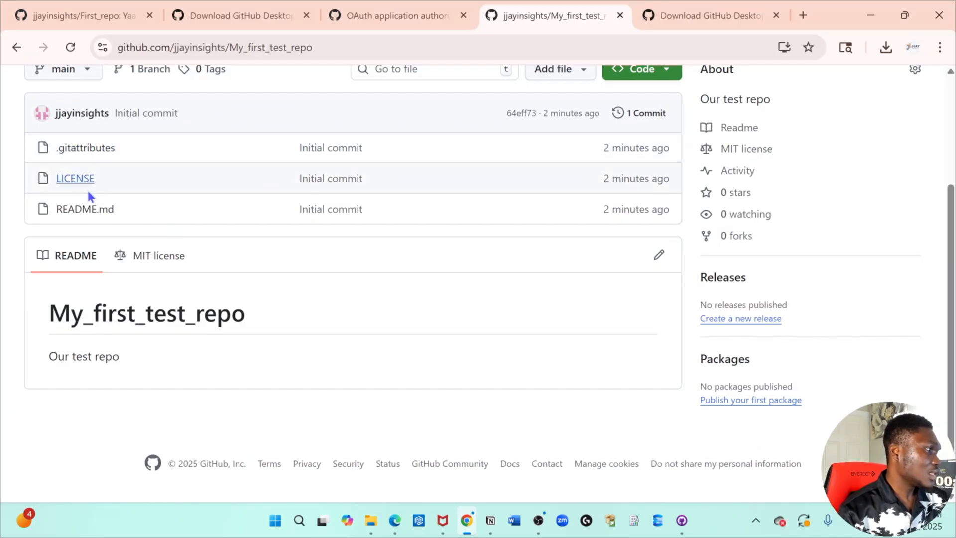
mouse_move(371, 520)
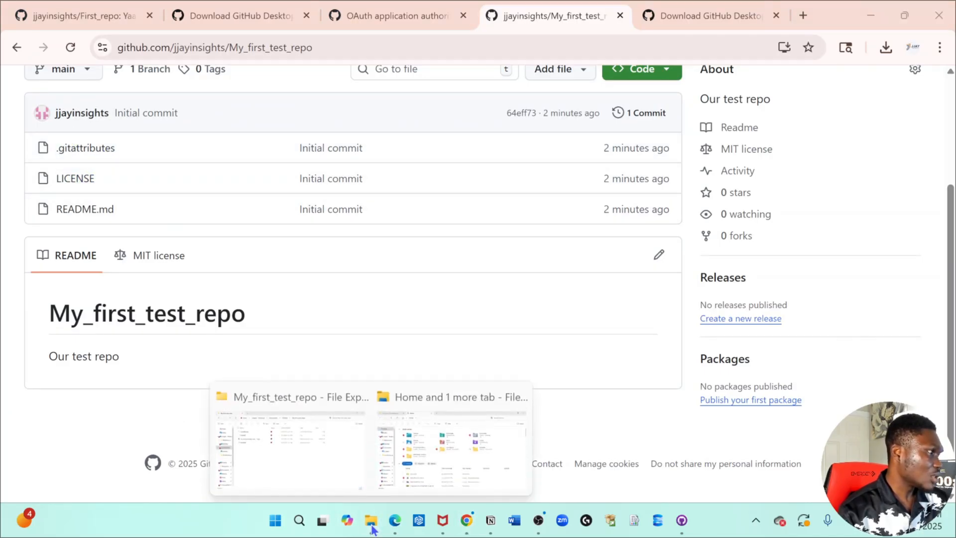
left_click(348, 459)
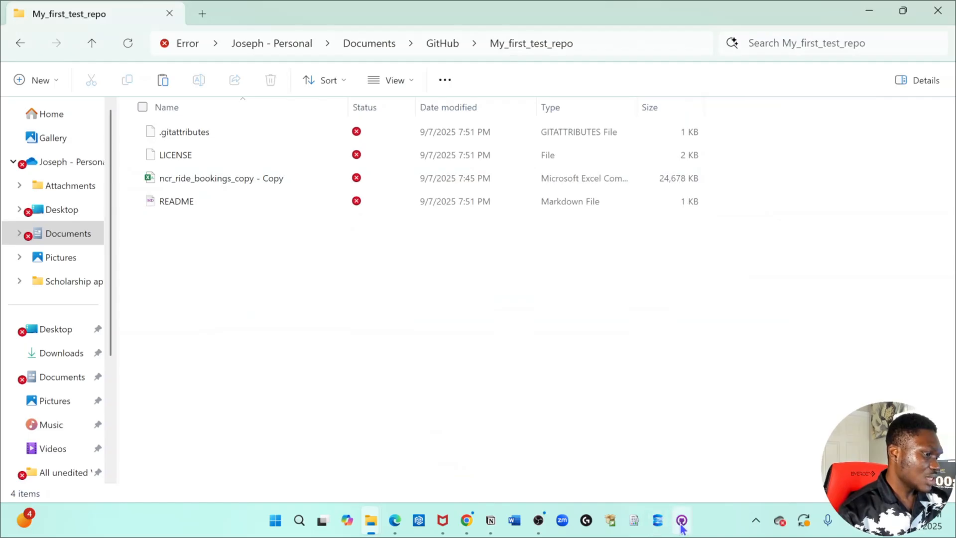
left_click(657, 519)
left_click(467, 530)
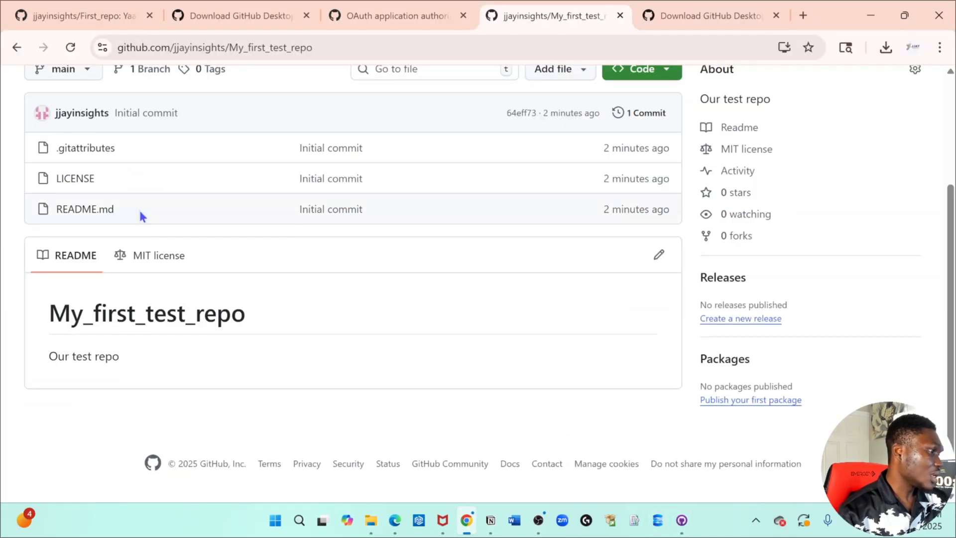
Switch to GitHub Desktop and push the local commit to origin
left_click(681, 519)
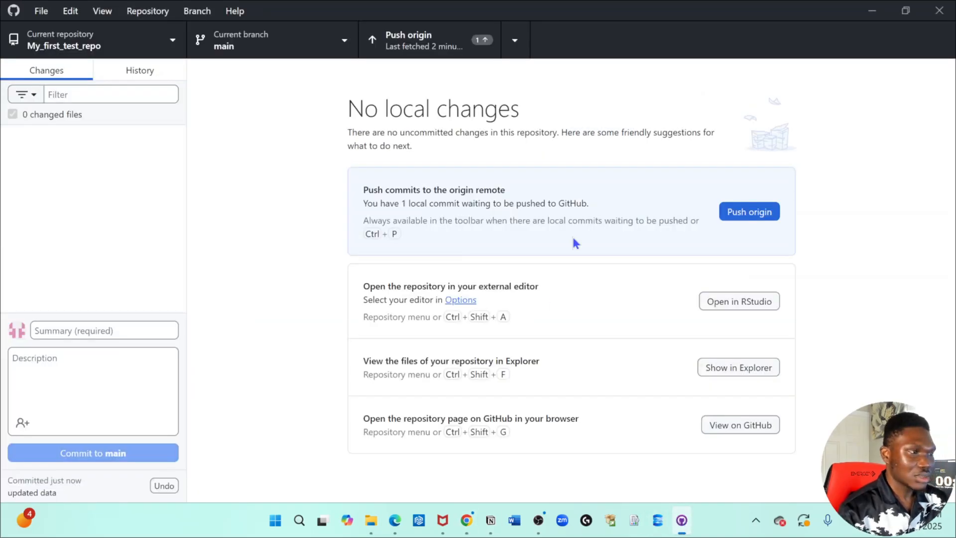
left_click(749, 218)
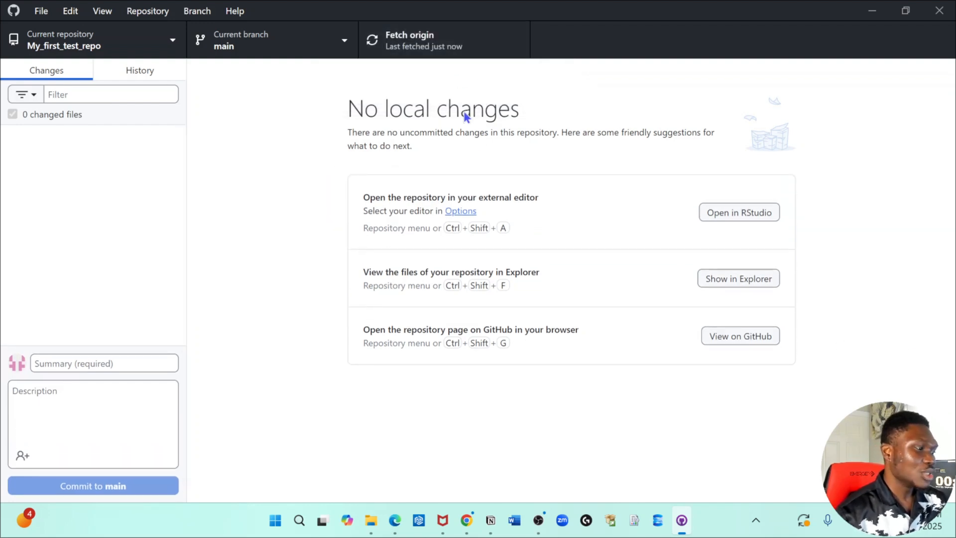
Switch to Chrome, reload the My_first_test_repo page and examine its file list, commit details and options for adding files
left_click(466, 520)
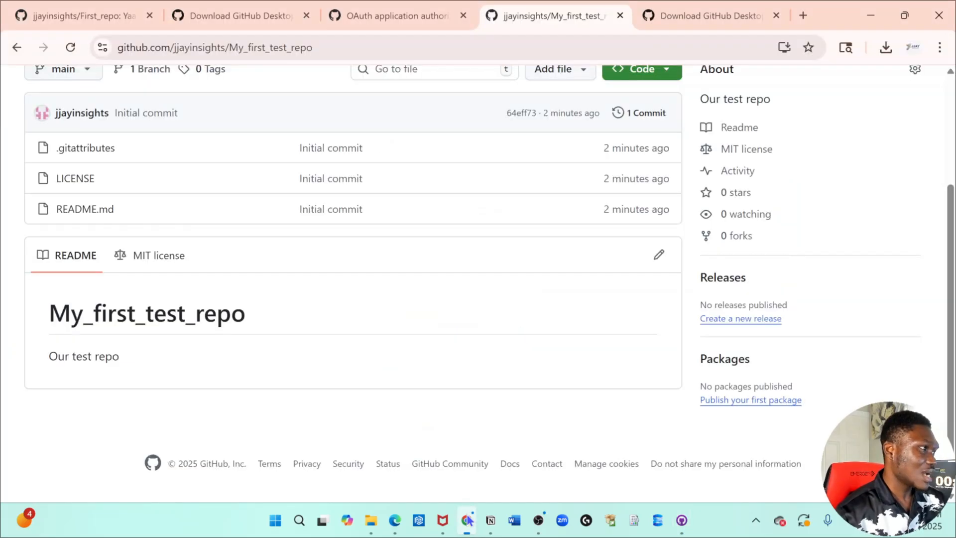
left_click(324, 40)
key("Return")
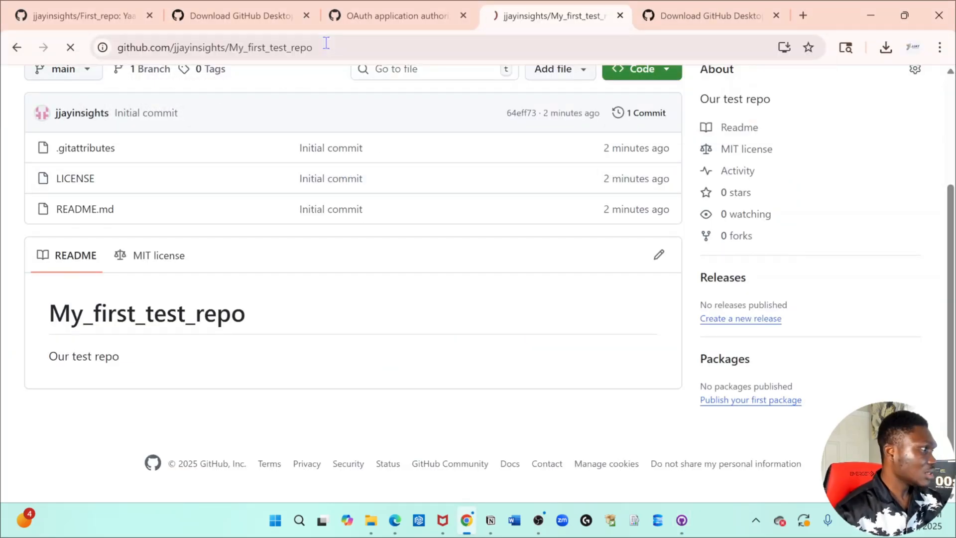
scroll(151, 412, "down", 3)
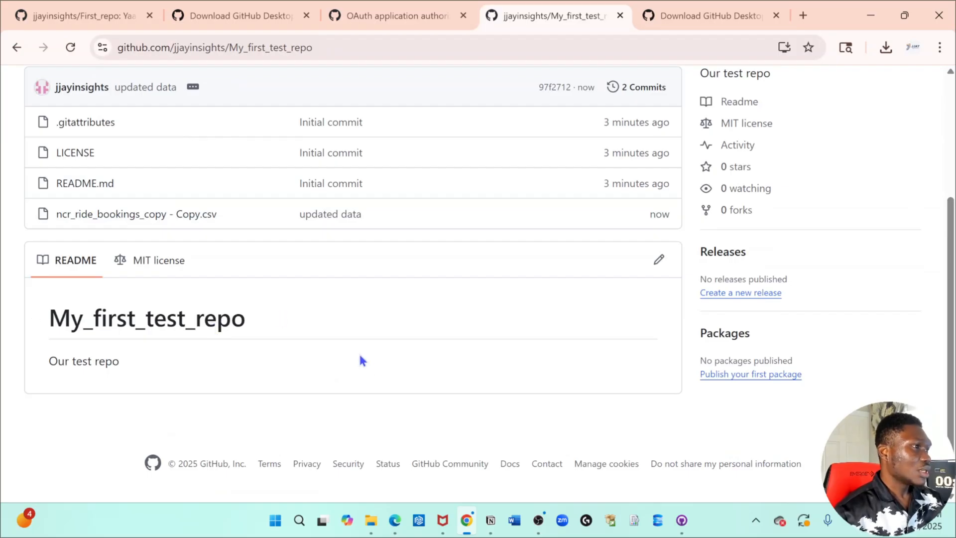
scroll(394, 379, "up", 3)
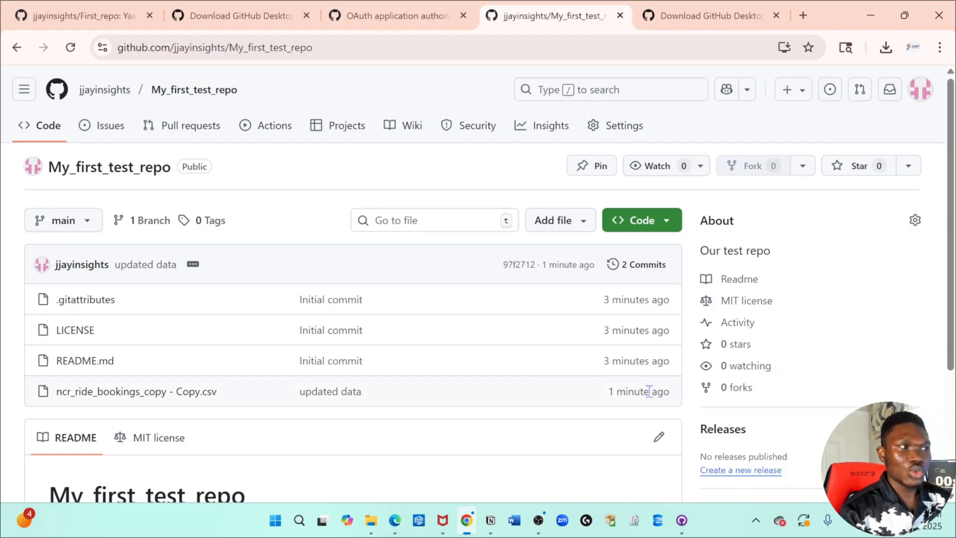
scroll(510, 365, "down", 3)
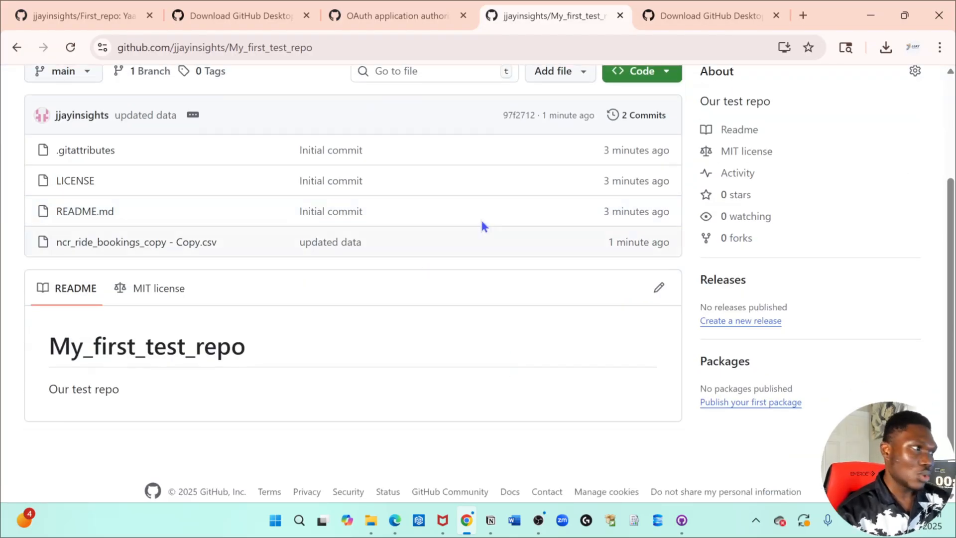
left_click(561, 74)
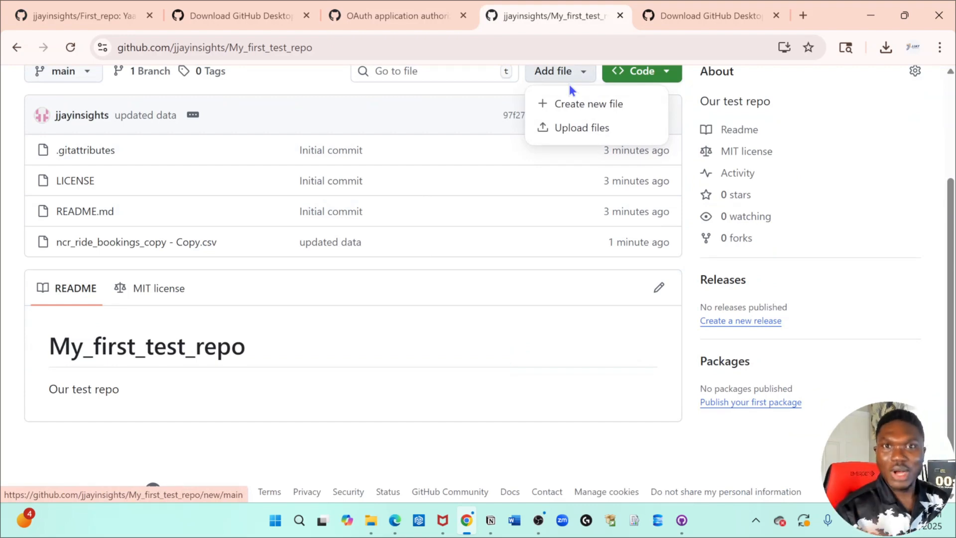
Start a file upload to My_first_test_repo and choose AJ - Copy.pbix from the Desktop folder
left_click(599, 126)
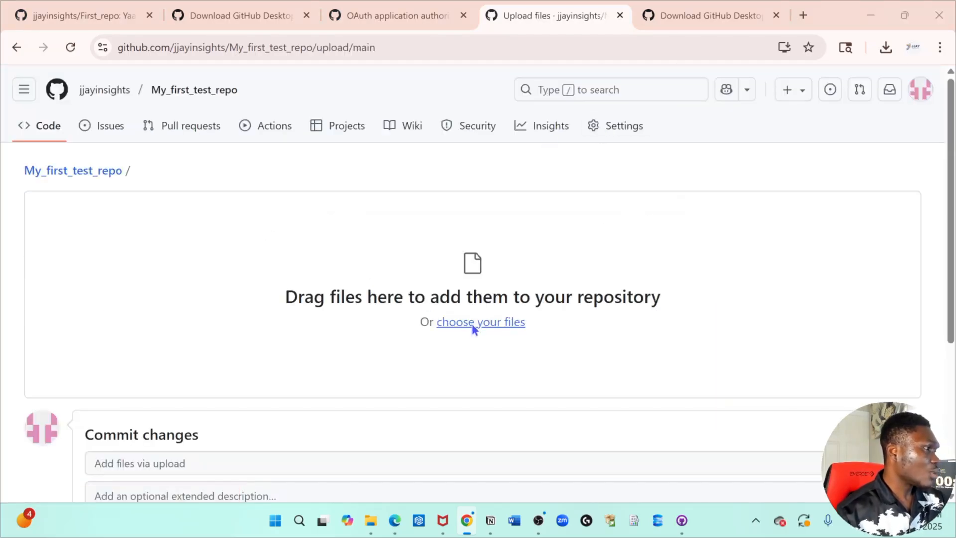
left_click(471, 324)
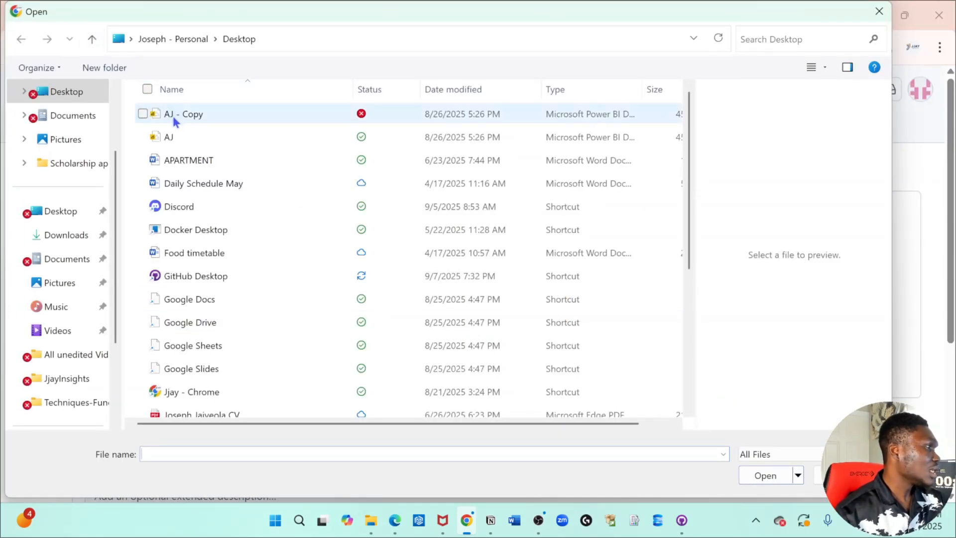
left_click(174, 120)
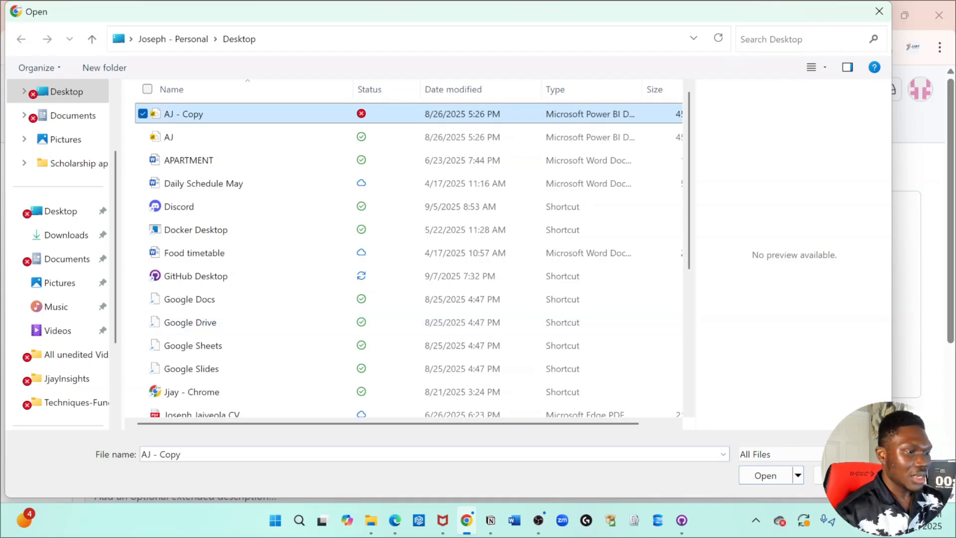
left_click(765, 475)
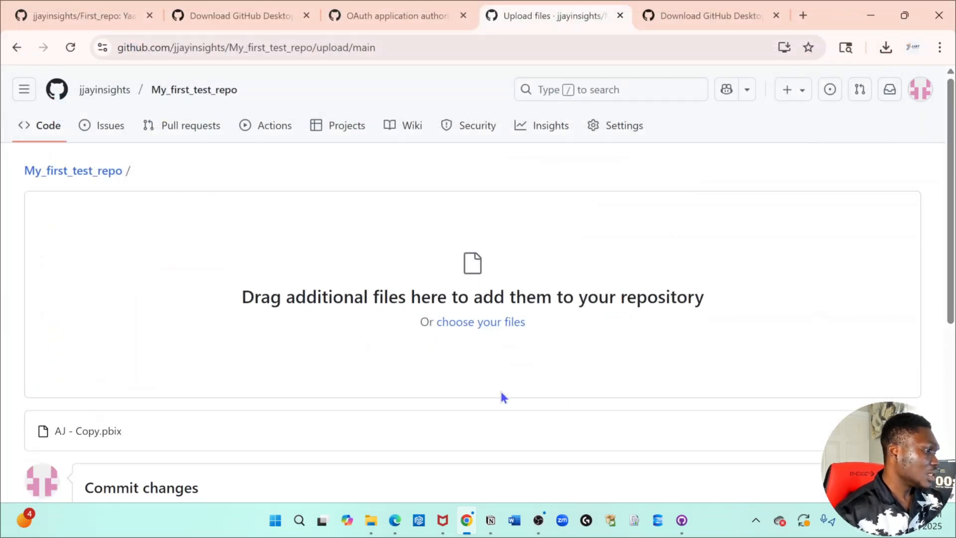
Commit the uploaded Power BI file directly to the main branch with the message "uploading power bi"
scroll(500, 389, "down", 5)
left_click(160, 225)
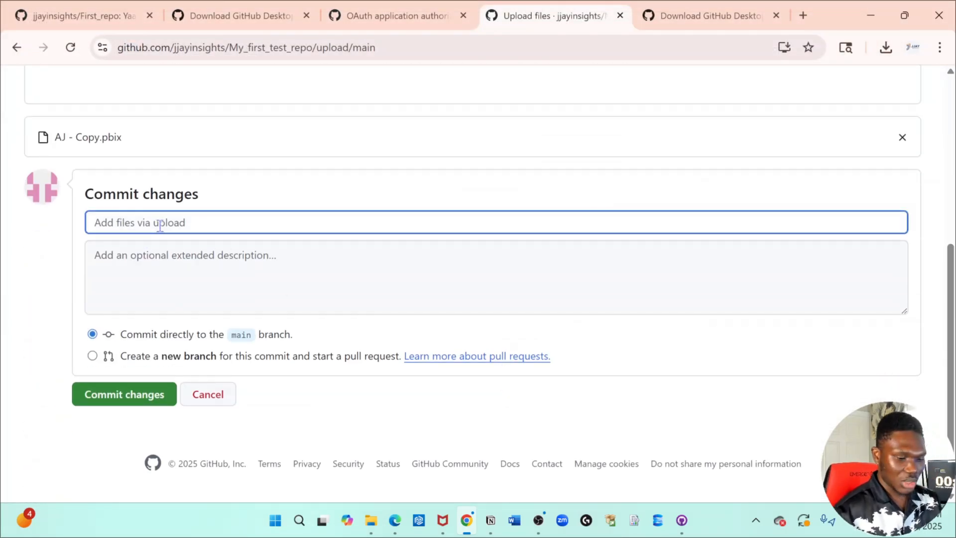
type("uploading power bi")
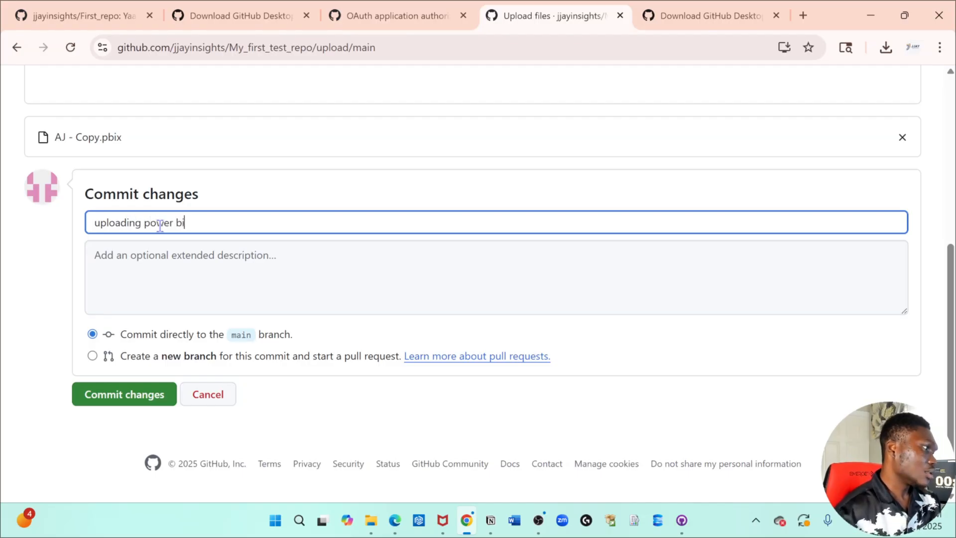
left_click(138, 257)
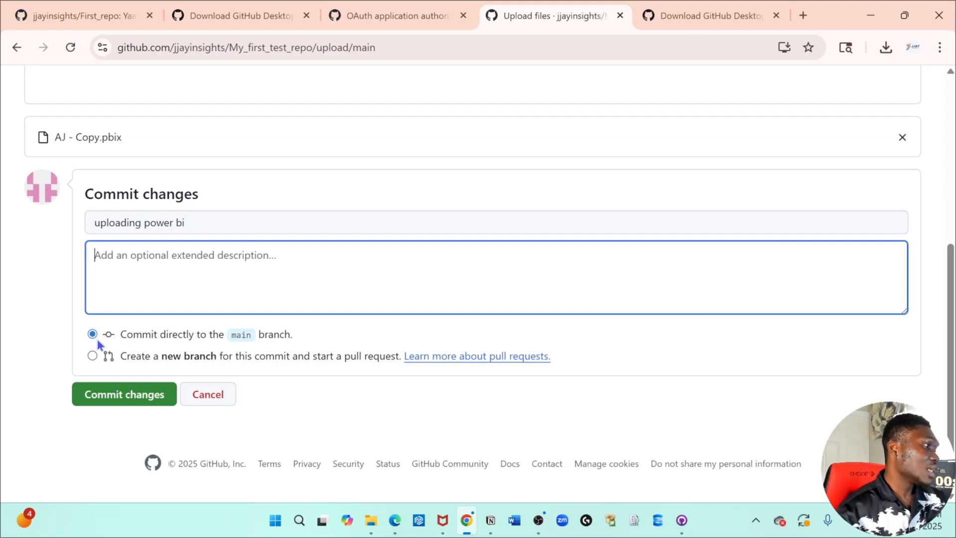
left_click(127, 396)
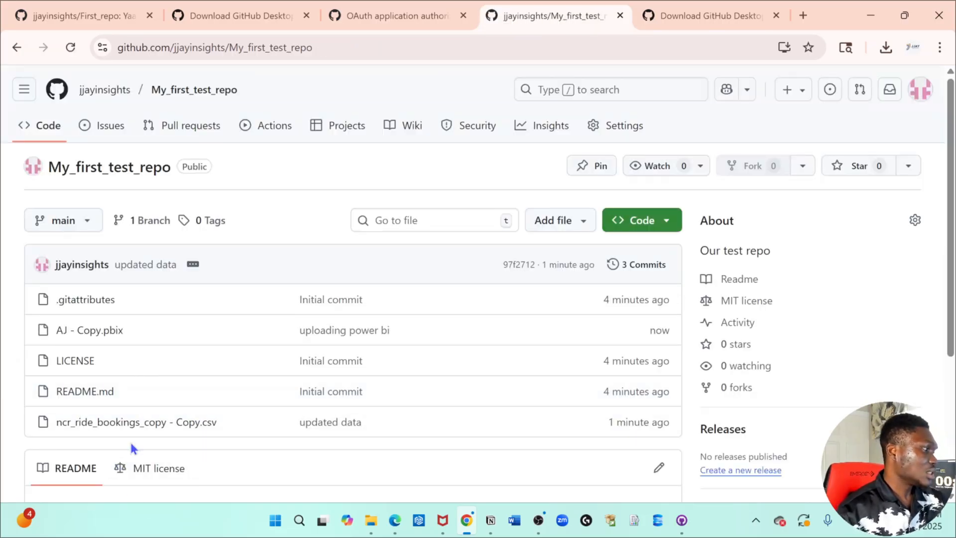
Review the repository's online file list, then switch to File Explorer and compare it with the local My_first_test_repo folder
scroll(279, 326, "down", 3)
scroll(269, 264, "up", 3)
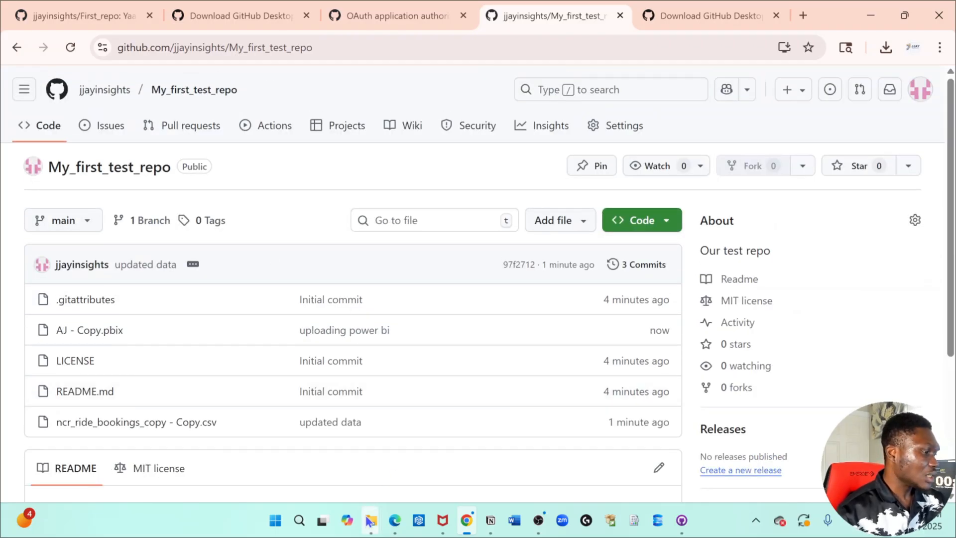
mouse_move(371, 520)
left_click(297, 463)
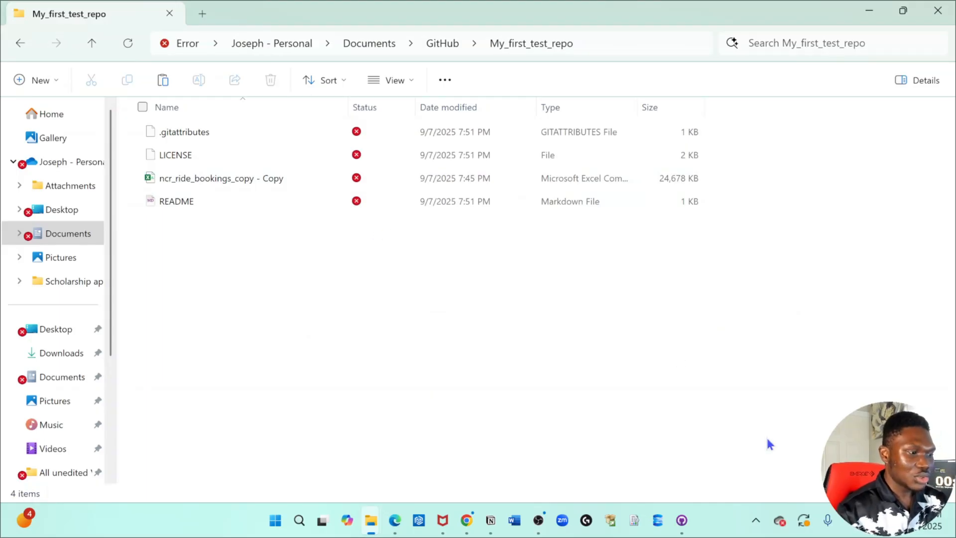
Switch to GitHub Desktop, fetch origin and pull the remote commit, then check the local My_first_test_repo folder in File Explorer
left_click(680, 532)
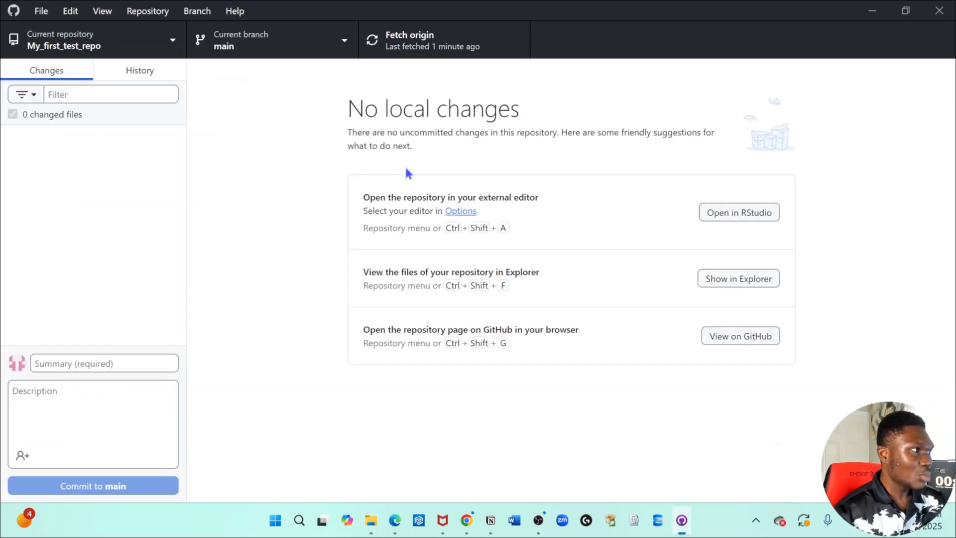
left_click(379, 44)
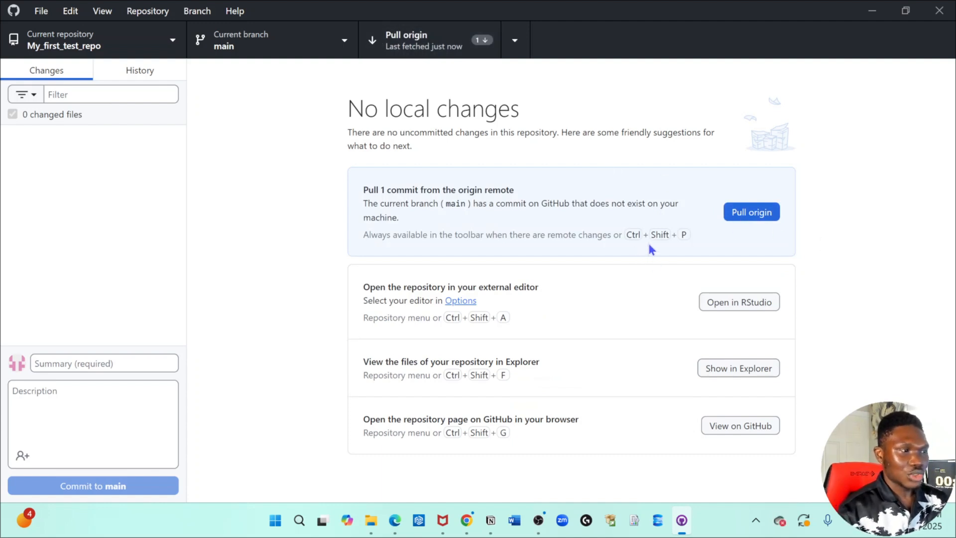
left_click(764, 217)
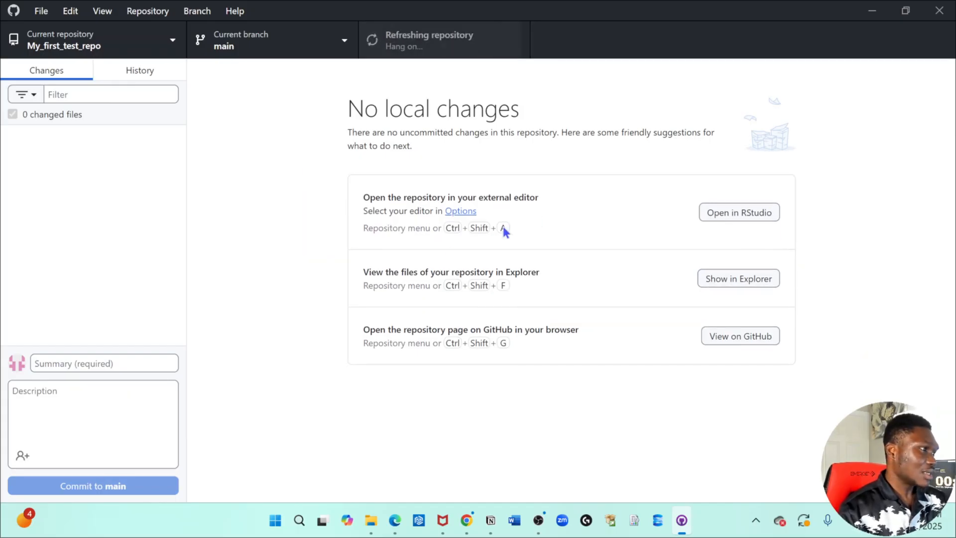
mouse_move(371, 520)
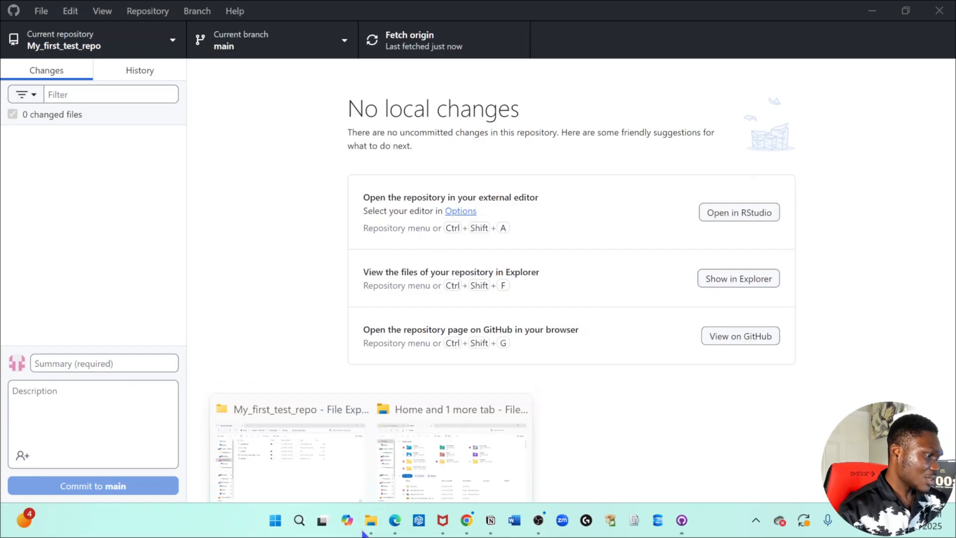
left_click(291, 466)
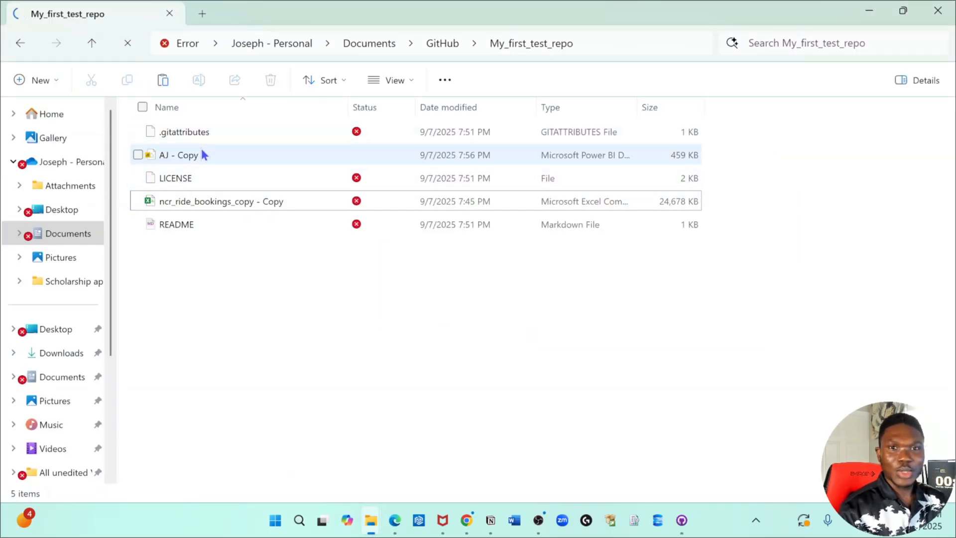